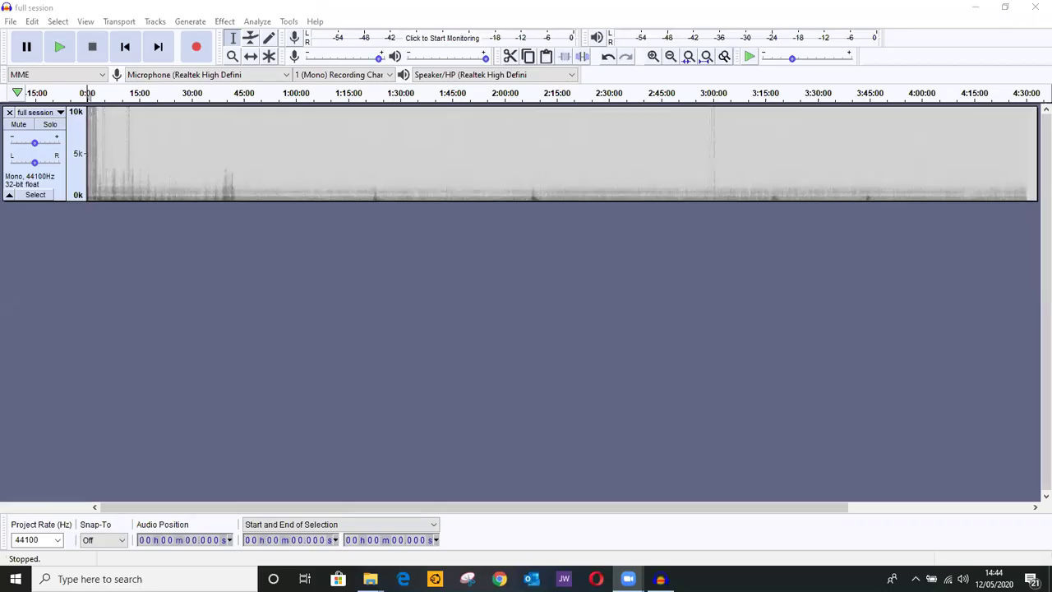
Step: Cancel the file-open dialog, then enlarge the spectrogram track so the frequency scale shows 0.5k steps
left_click(1030, 369)
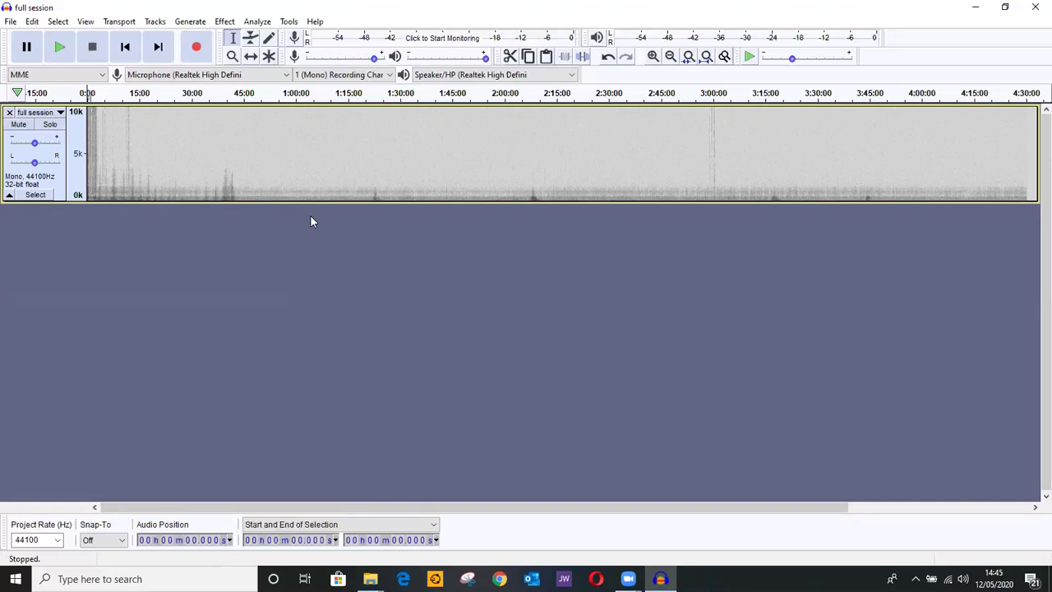
left_click(10, 22)
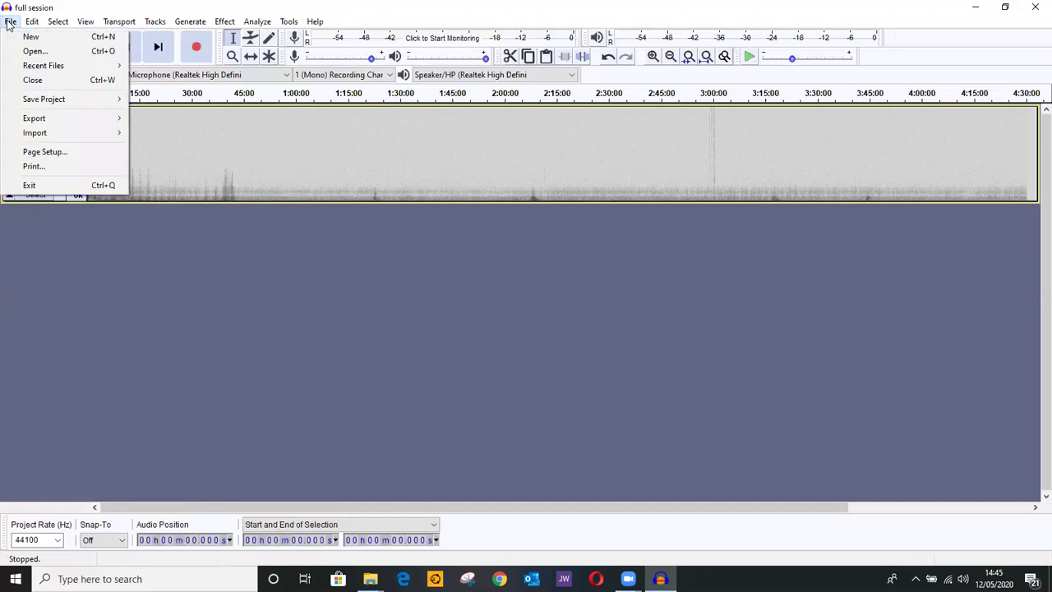
left_click(35, 51)
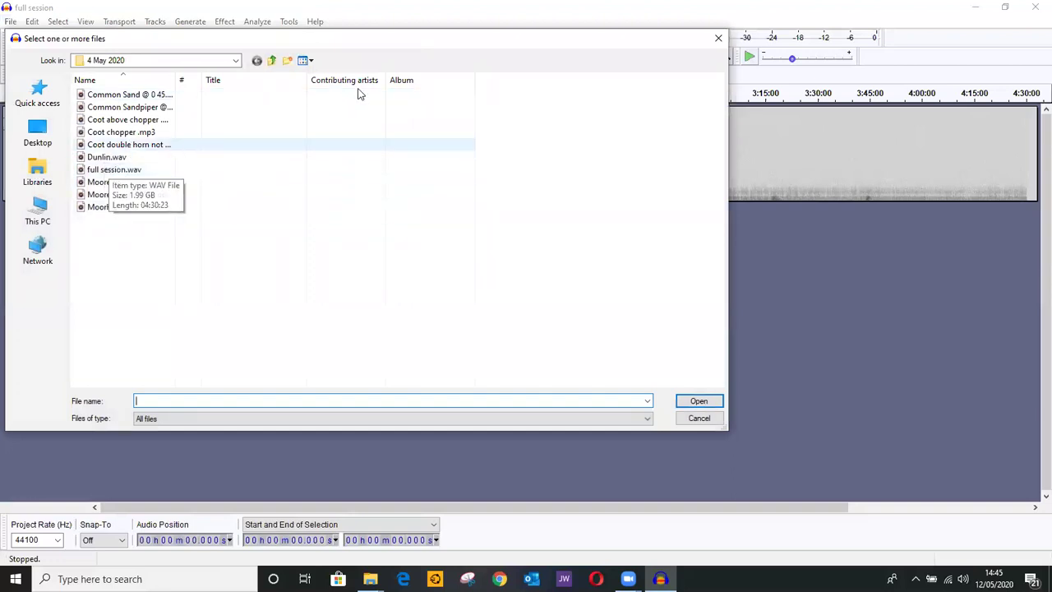
left_click(697, 418)
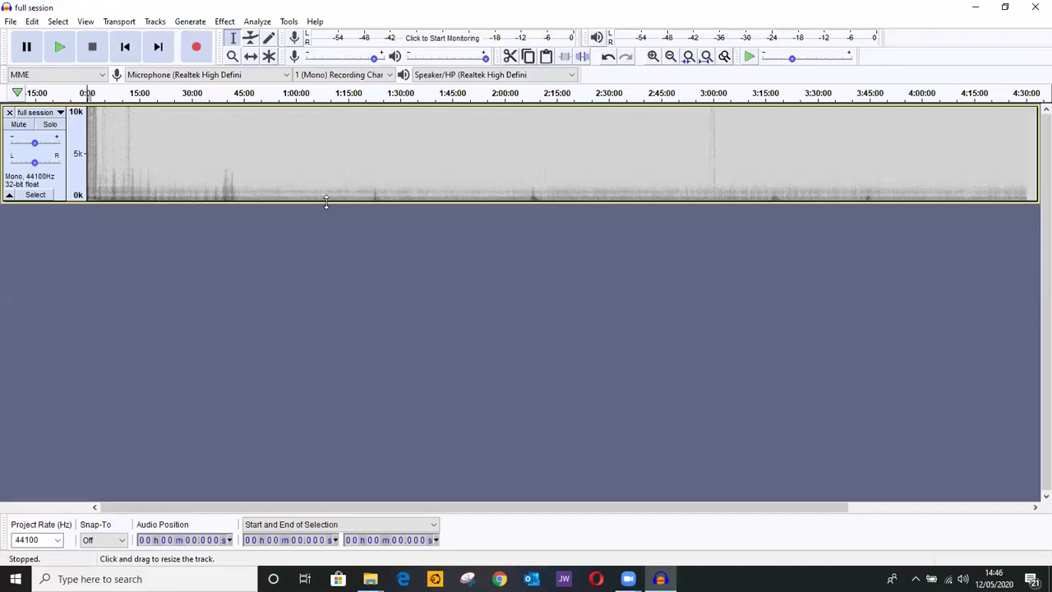
left_click_drag(327, 201, 345, 500)
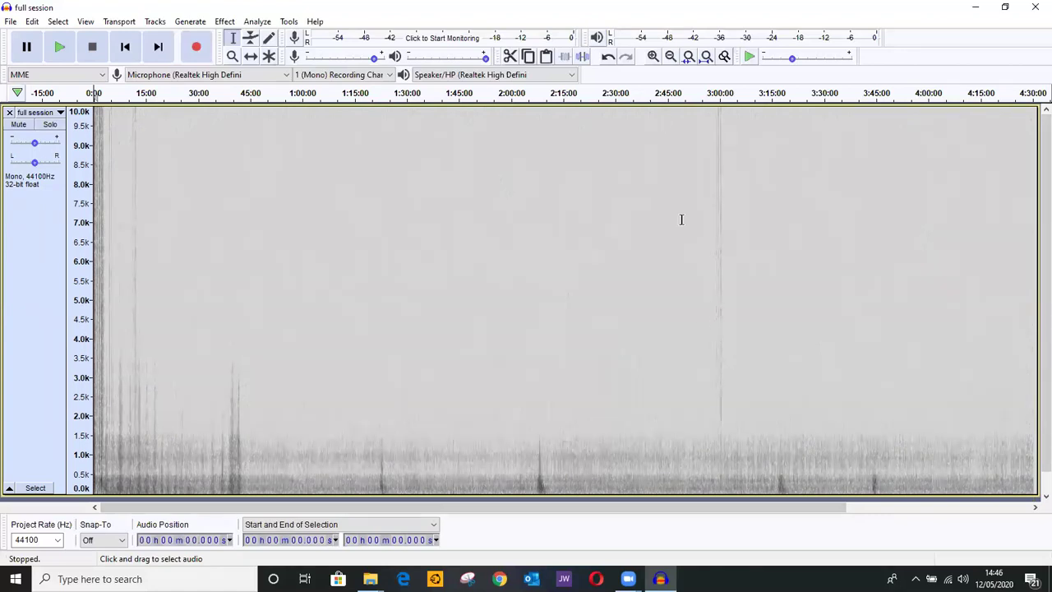
Step: Zoom the timeline in from the full four-and-a-half hours down to the first two minutes (0–2:00)
left_click(652, 56)
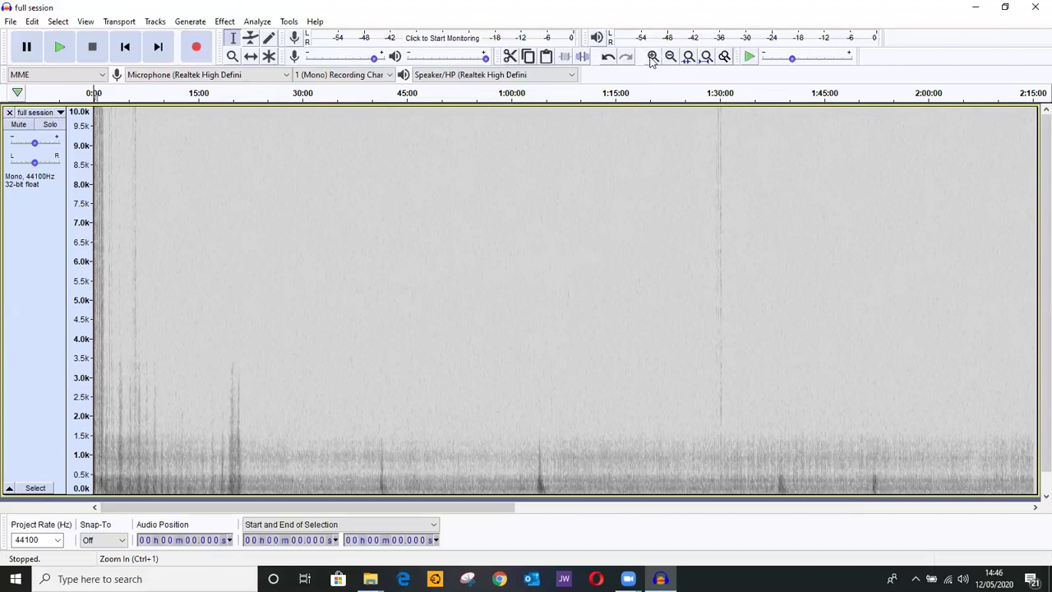
left_click(651, 56)
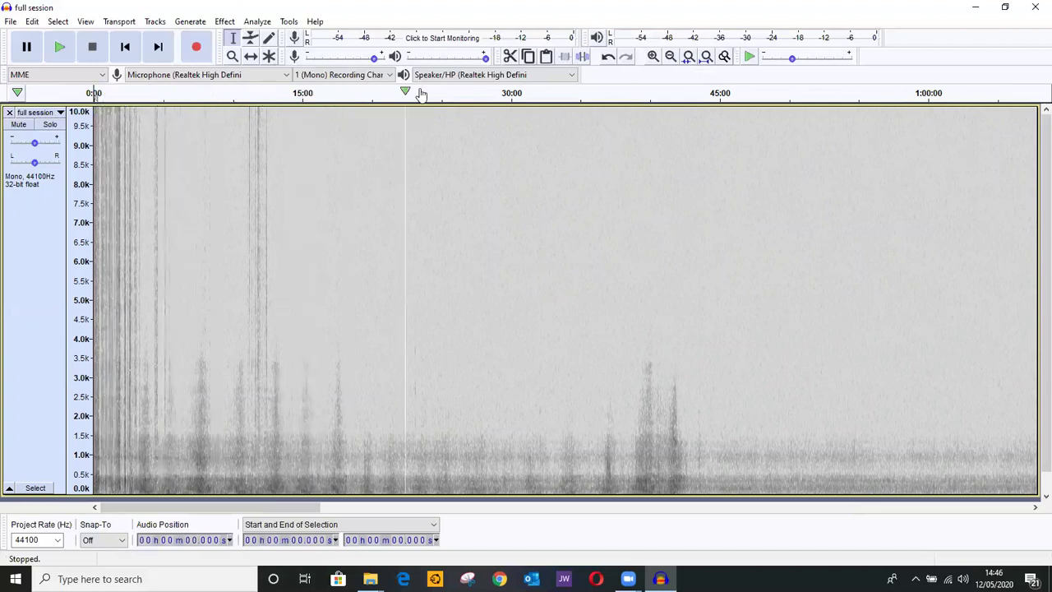
left_click(652, 57)
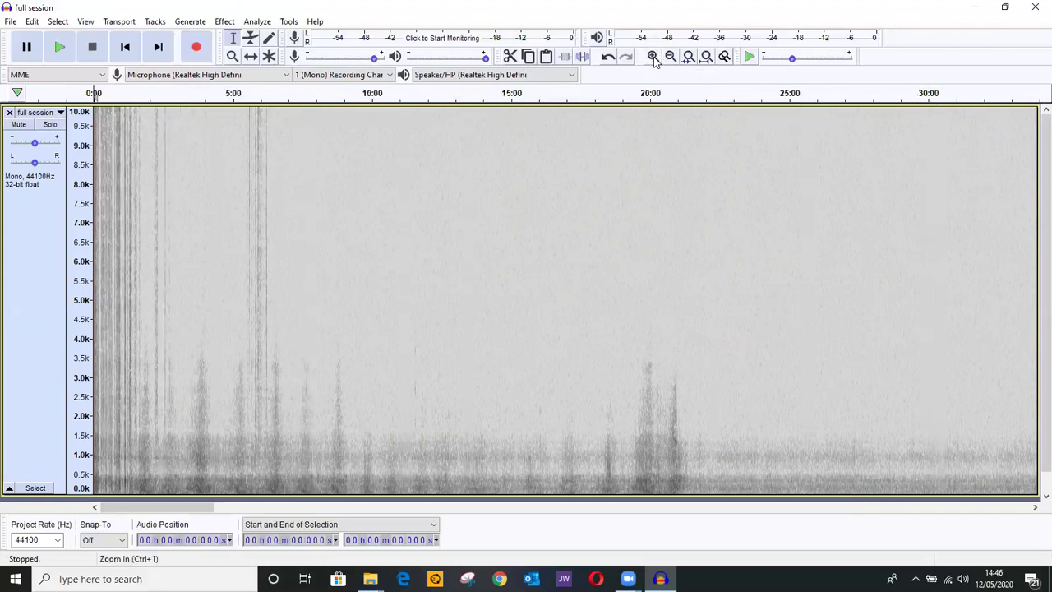
left_click(653, 58)
left_click(653, 57)
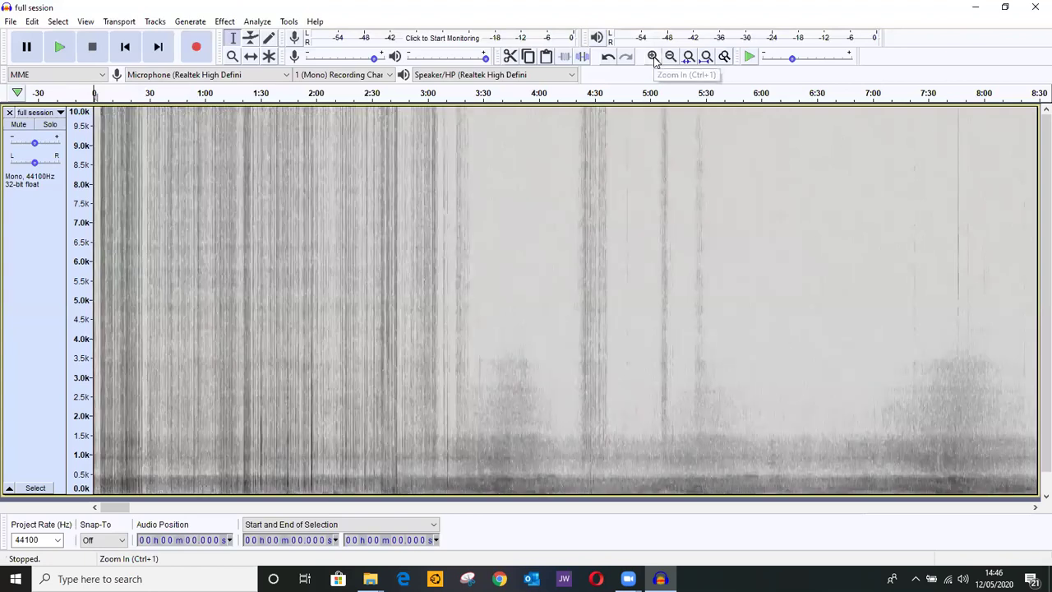
left_click(653, 57)
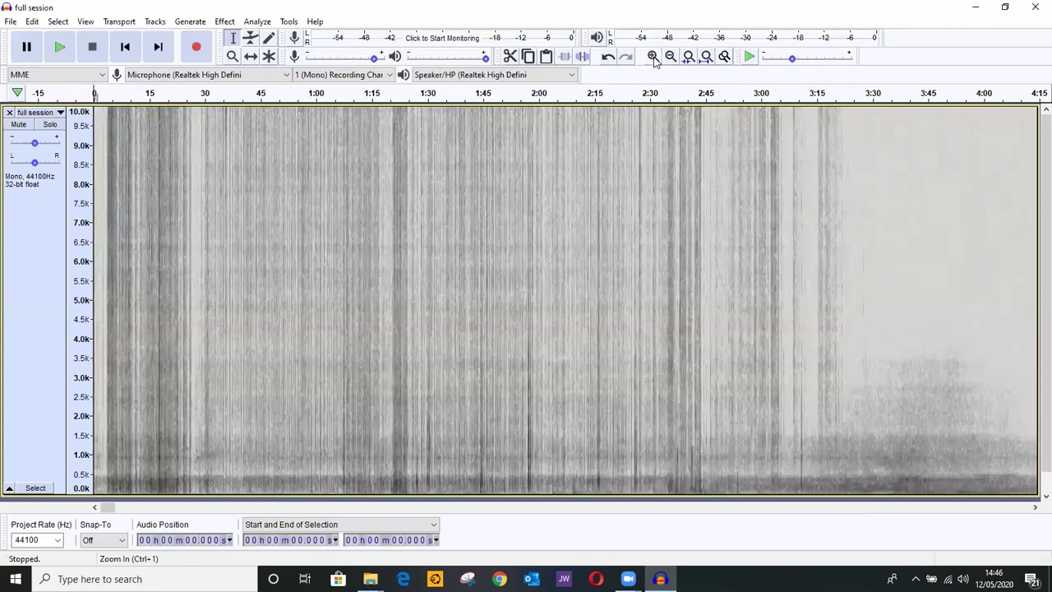
left_click(653, 58)
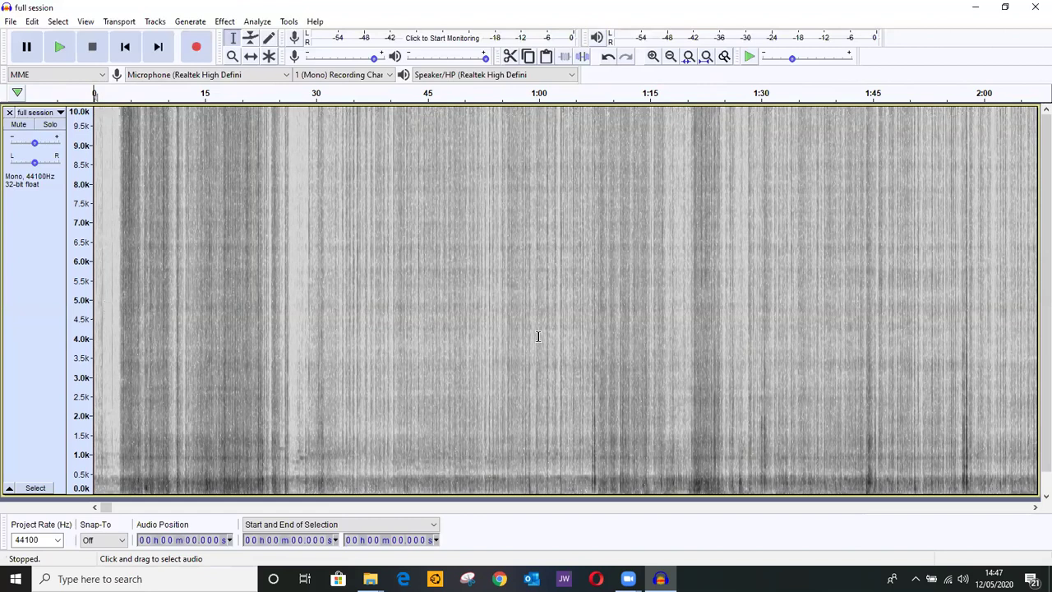
Step: Page right through the recording to the 21:15–23:15 view, where calls appear near 23:05
left_click(629, 507)
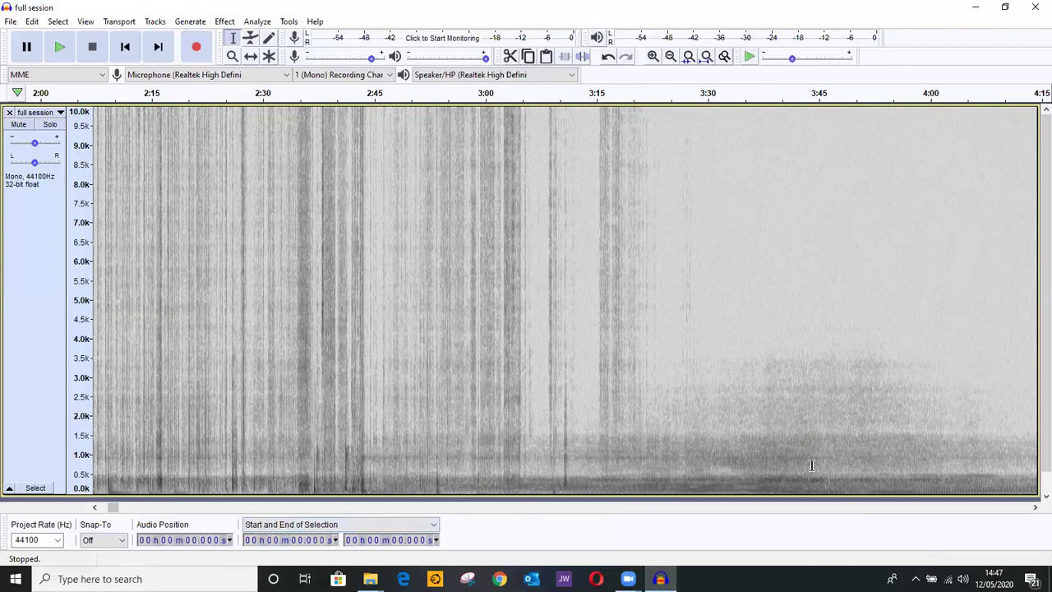
left_click(866, 508)
left_click(866, 508)
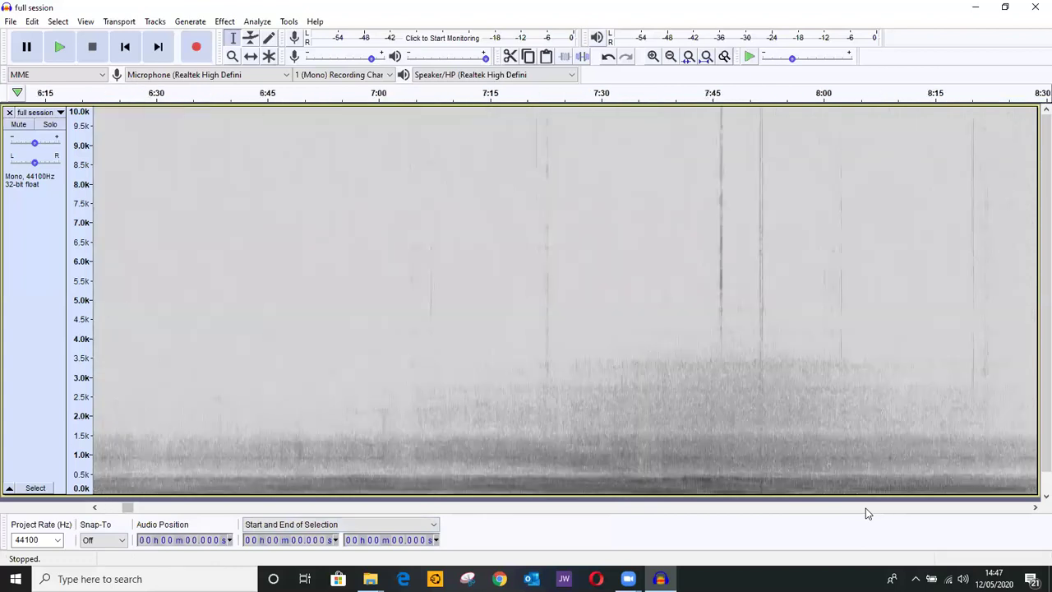
left_click(865, 508)
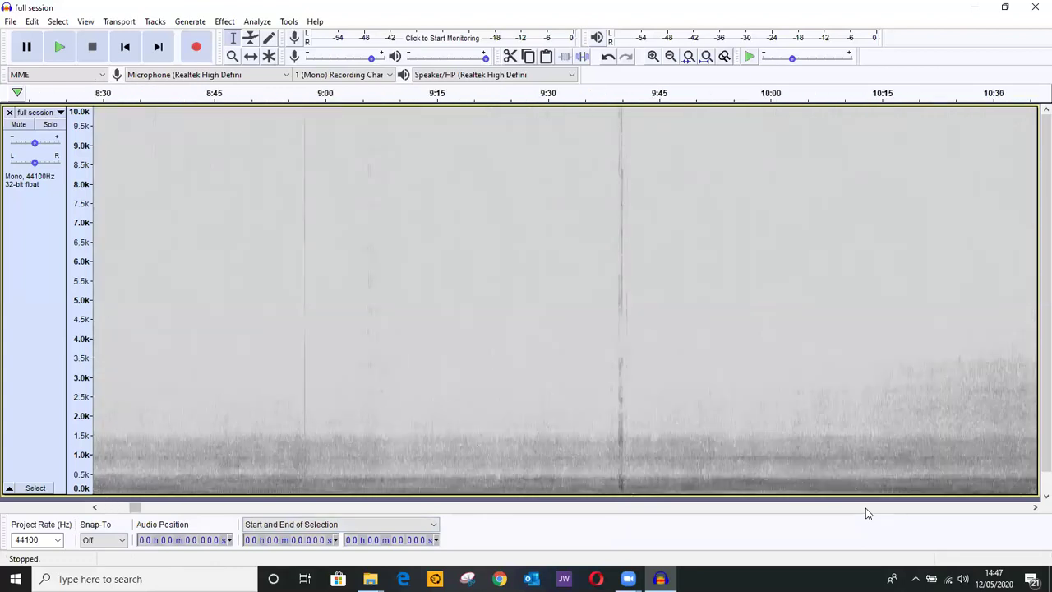
left_click(865, 508)
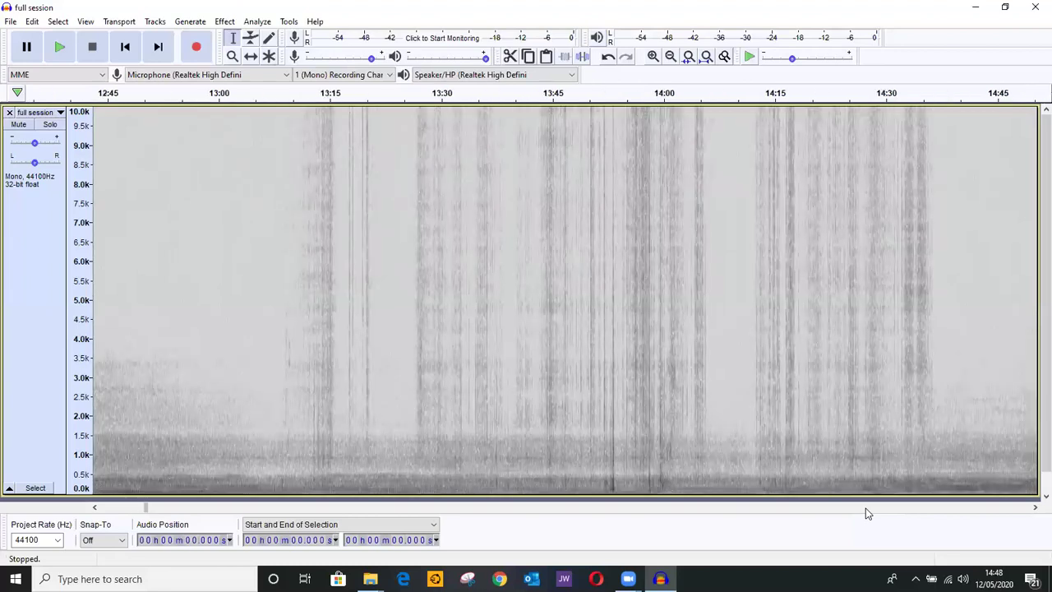
left_click(865, 508)
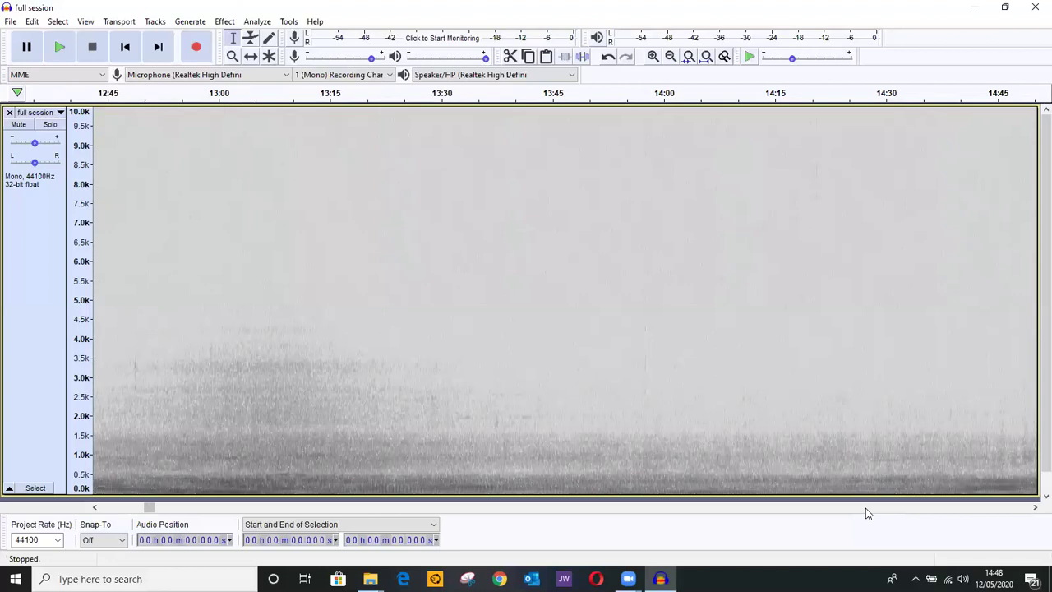
left_click(865, 508)
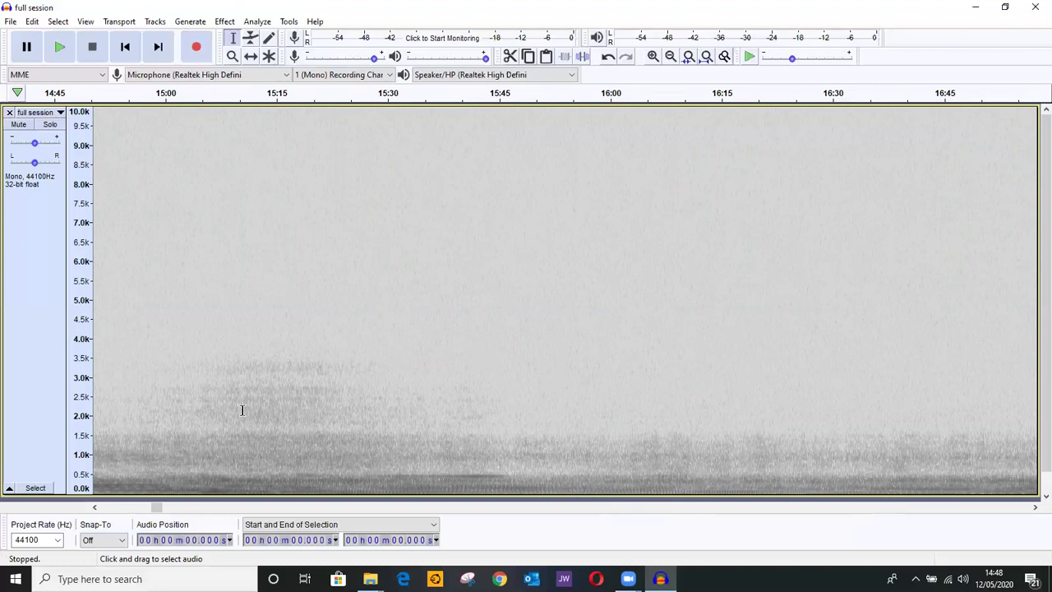
left_click(836, 509)
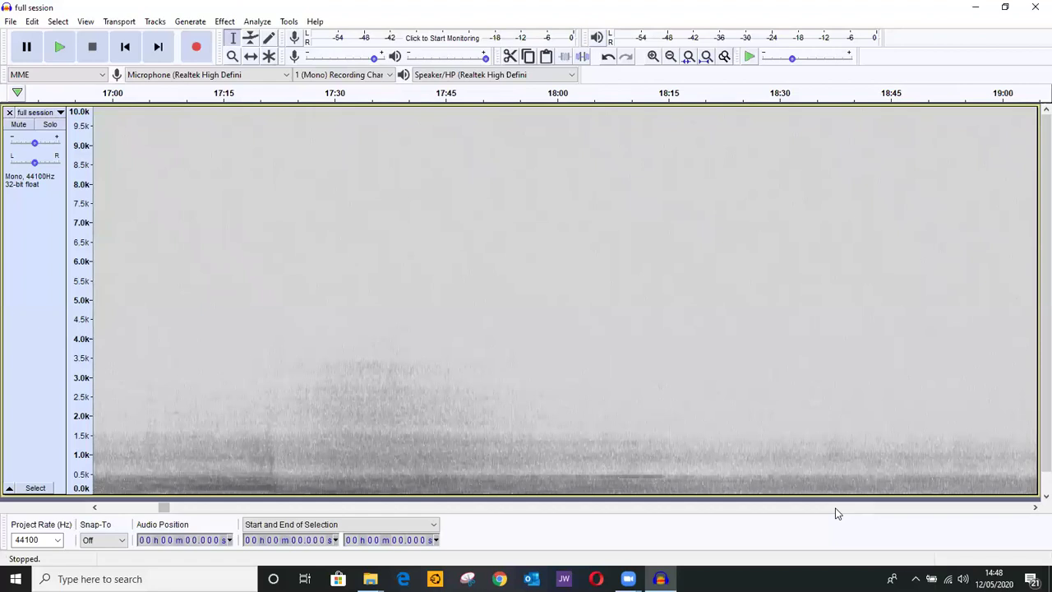
left_click(843, 508)
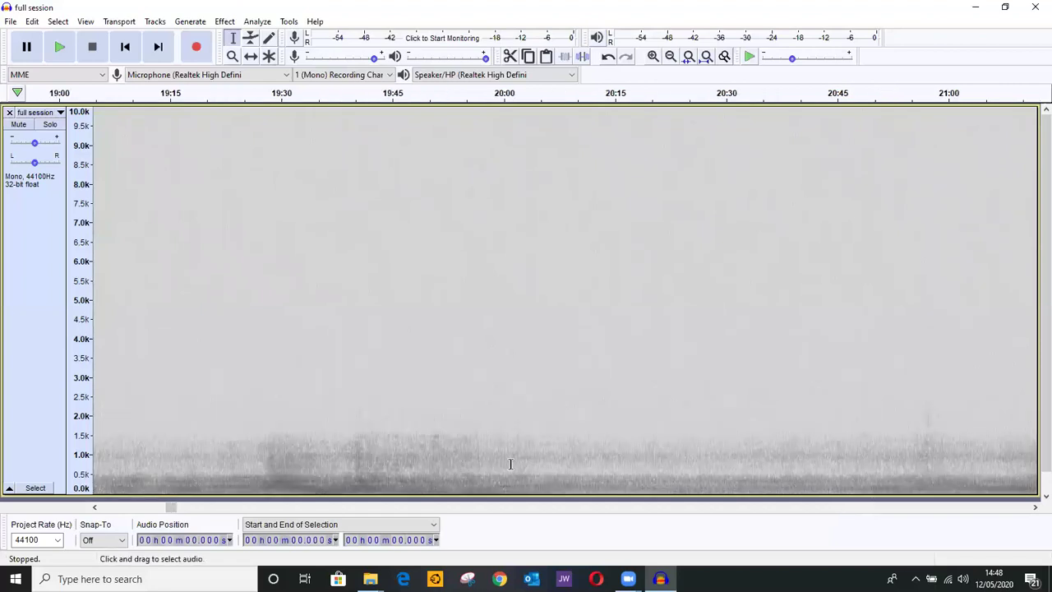
left_click(655, 507)
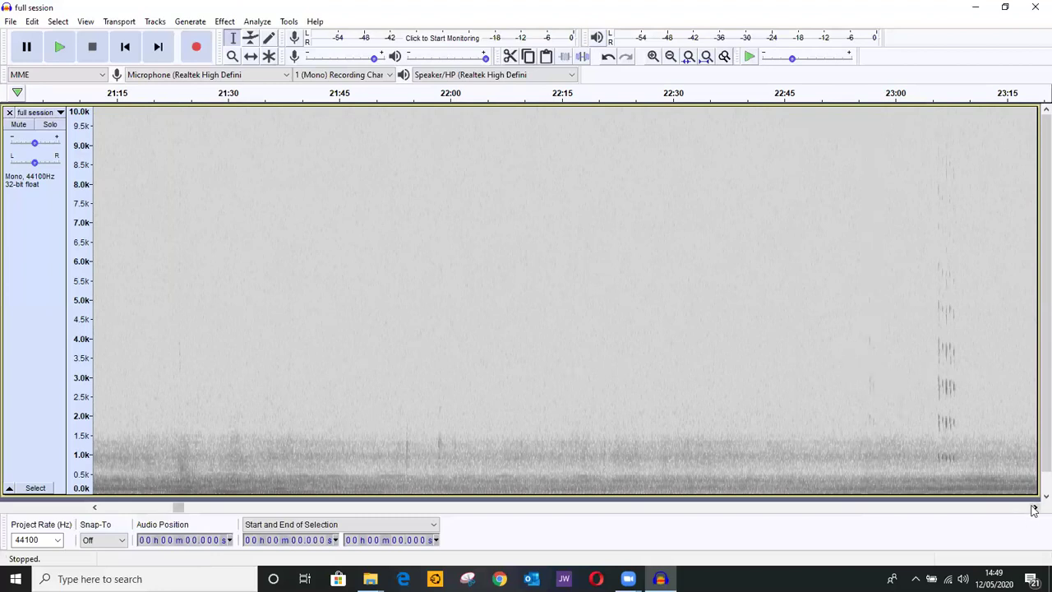
Step: Raise the track gain to +16 dB and set the play start at 23:02
left_click_drag(1034, 509, 1034, 509)
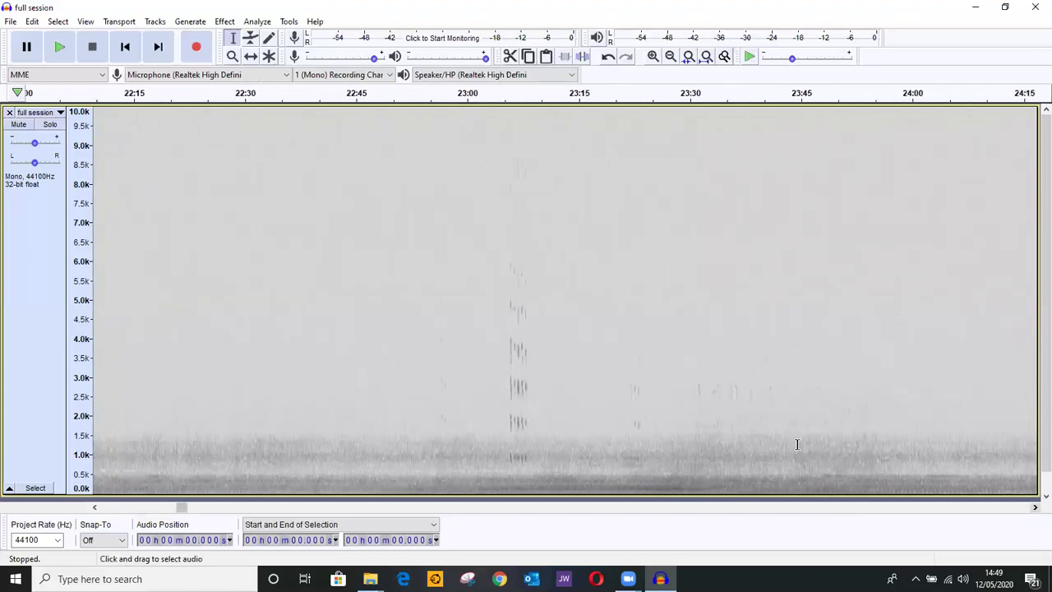
left_click(47, 145)
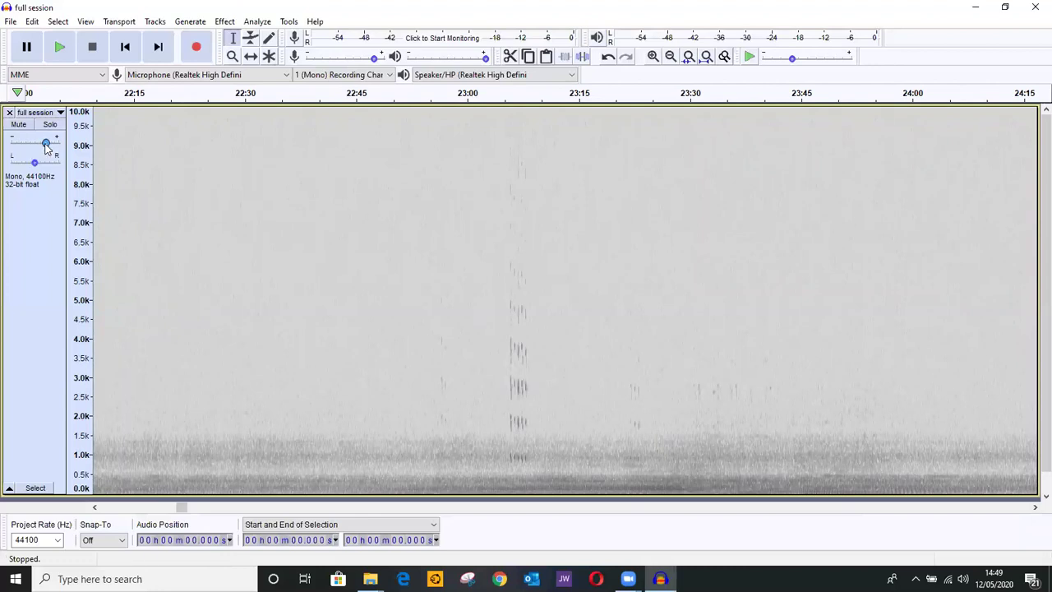
left_click(482, 360)
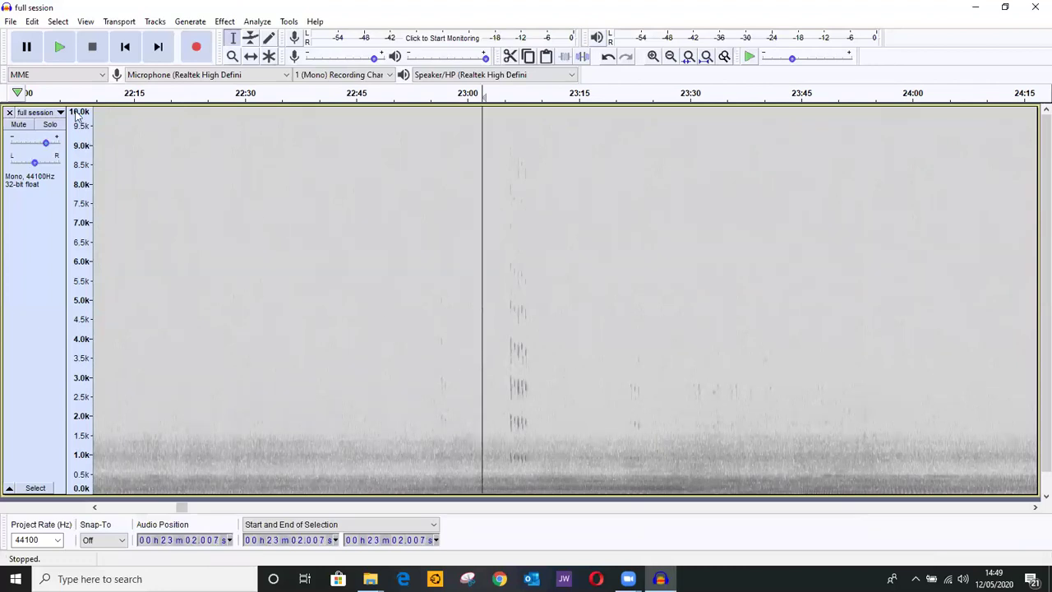
Step: Play the call column from 23:02, stop, and place the cursor at 22:51
left_click(61, 48)
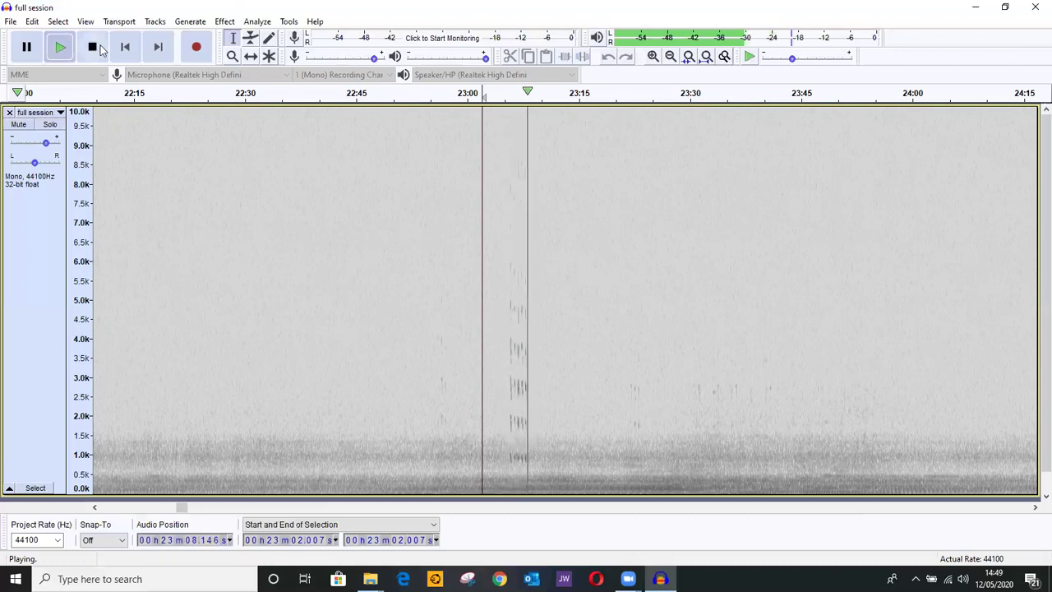
left_click(93, 49)
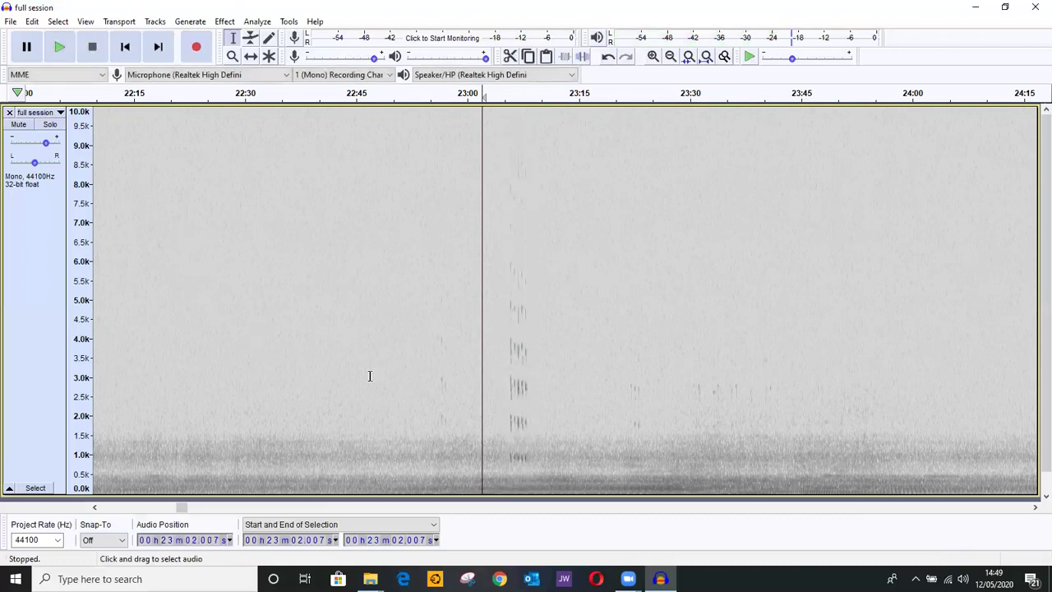
left_click(401, 394)
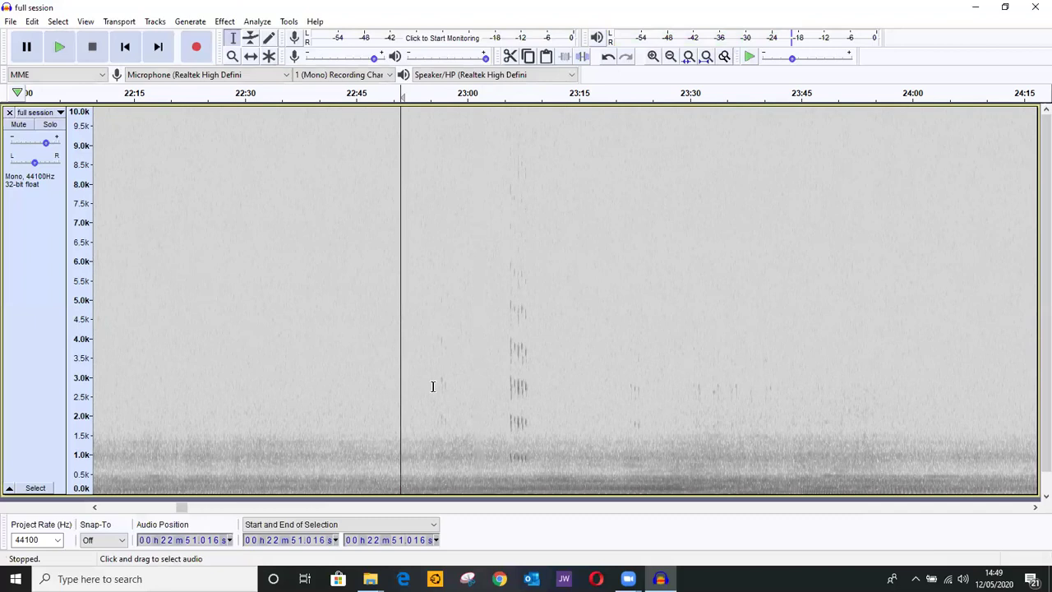
left_click(431, 383)
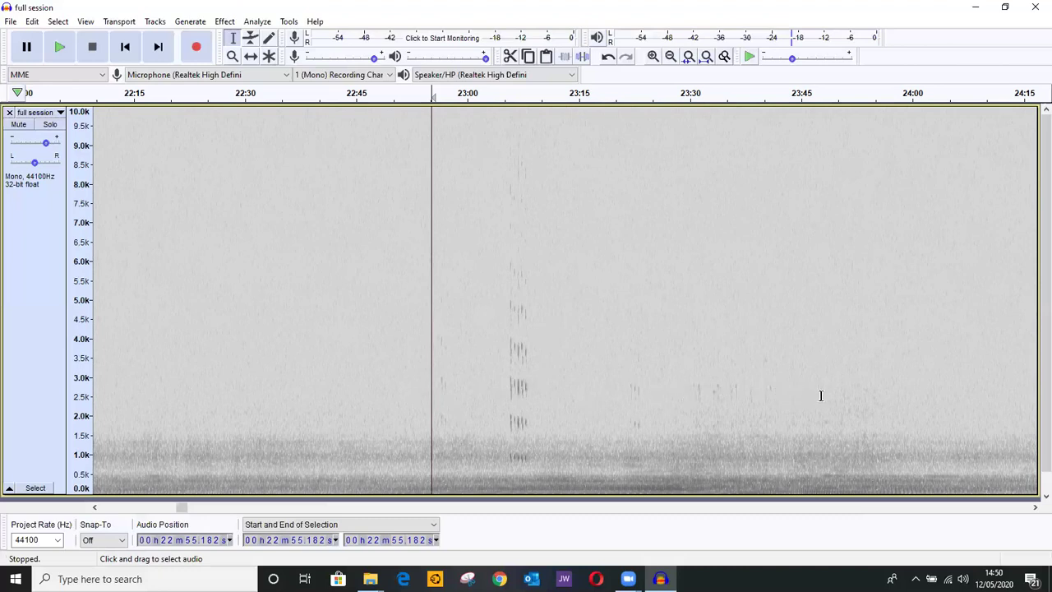
left_click(579, 399)
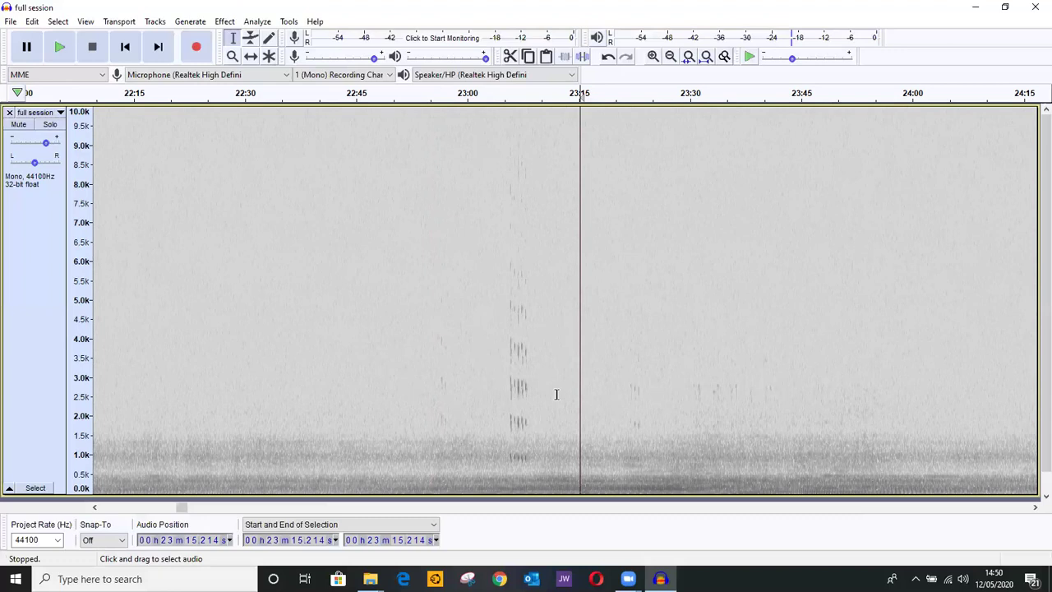
left_click(413, 371)
Step: Select 22:52–23:46, review Export Selected Audio formats keeping 24-bit WAV, then cancel the export
left_click_drag(414, 372, 817, 376)
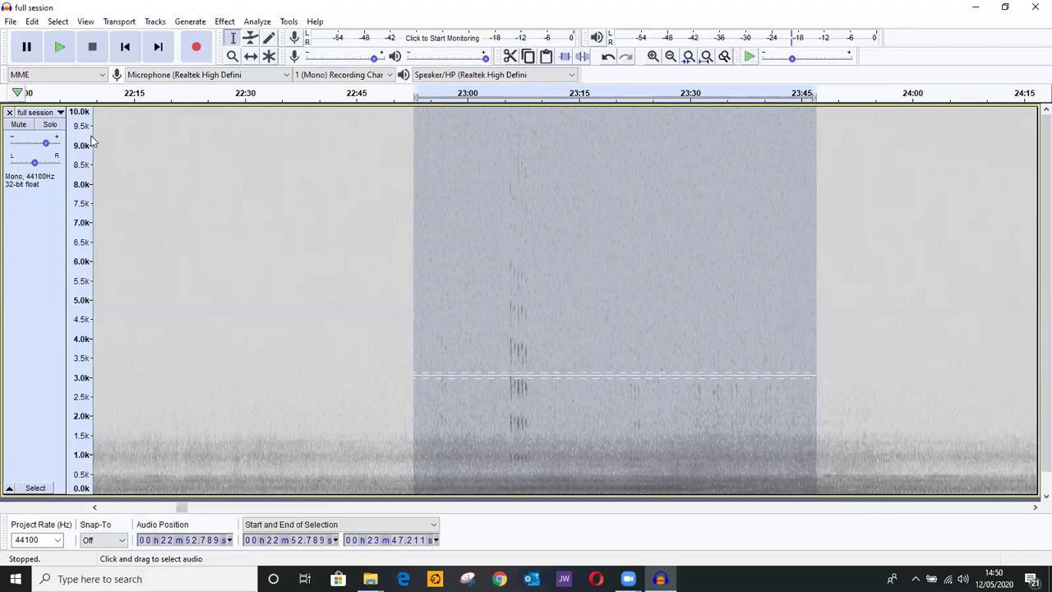
left_click(7, 23)
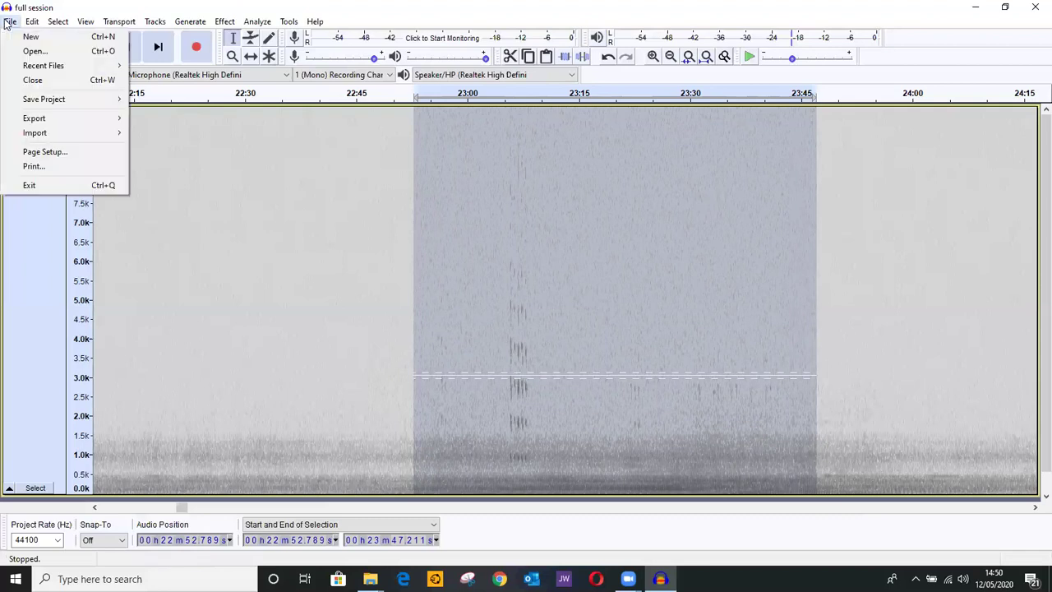
mouse_move(68, 123)
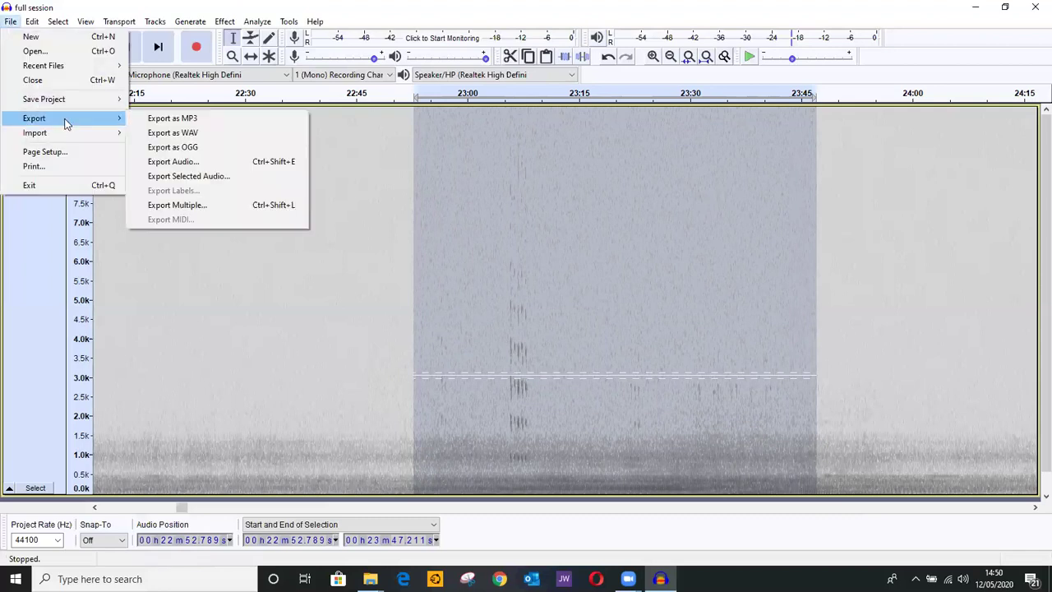
left_click(188, 177)
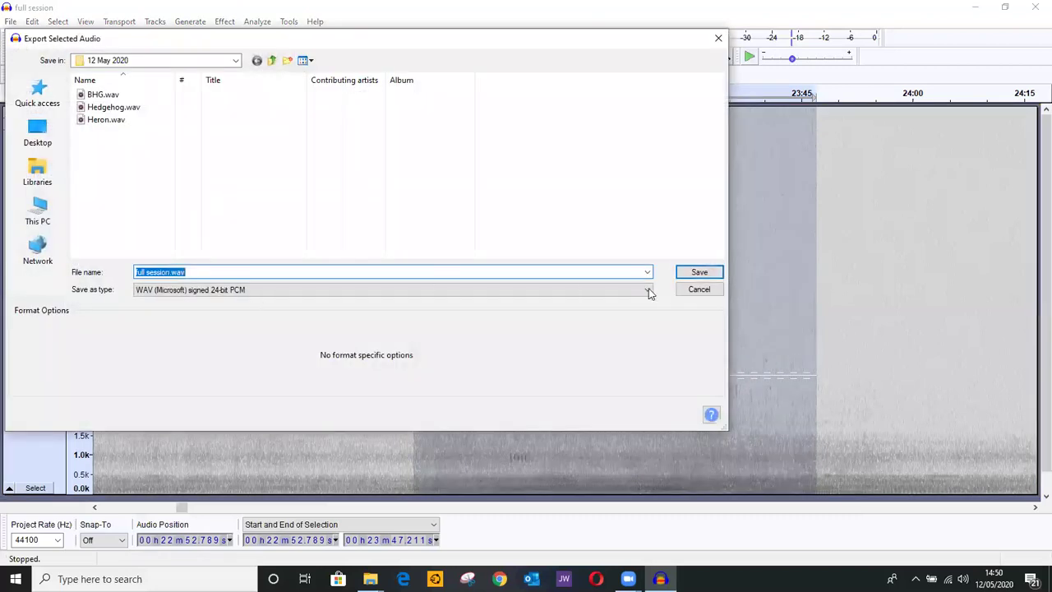
left_click(647, 290)
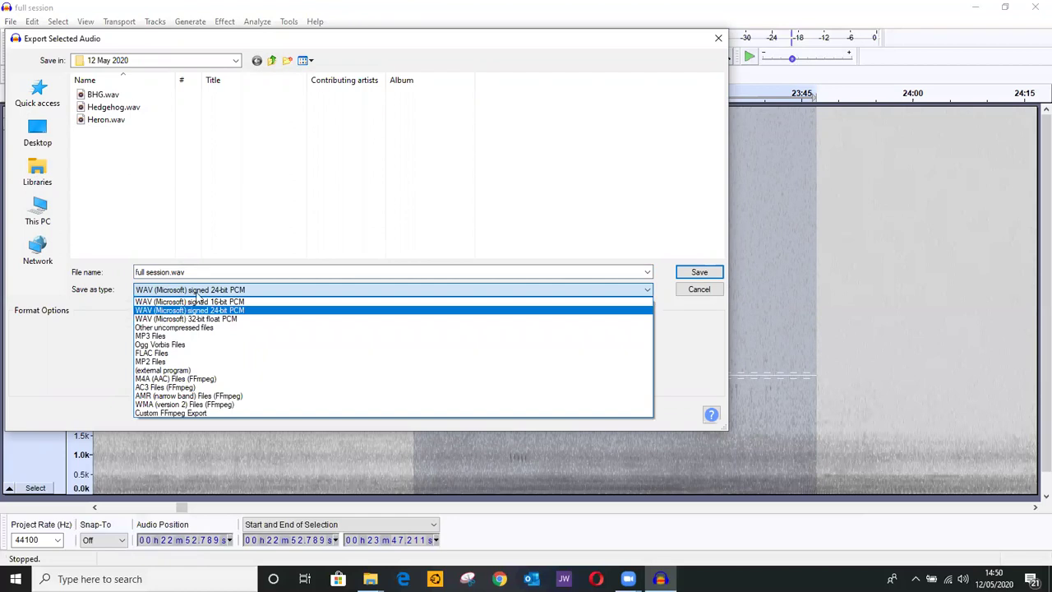
left_click(251, 215)
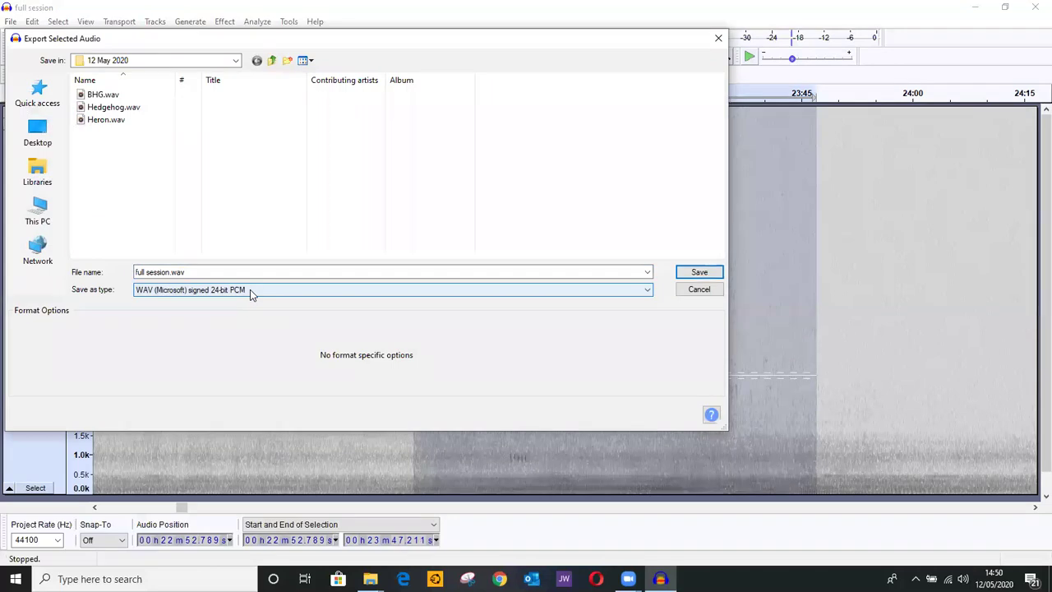
left_click(173, 272)
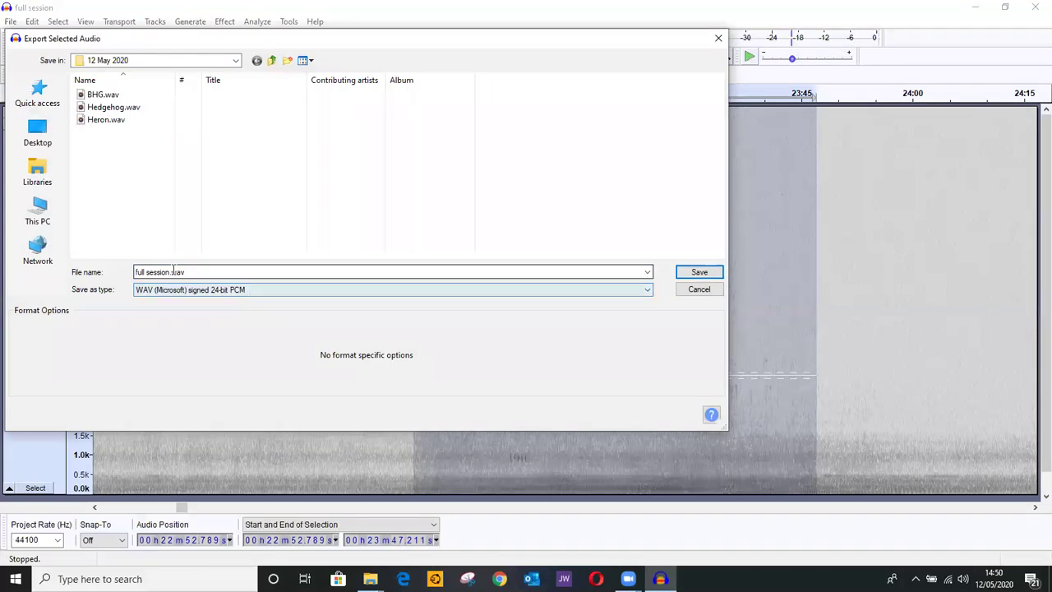
left_click(699, 291)
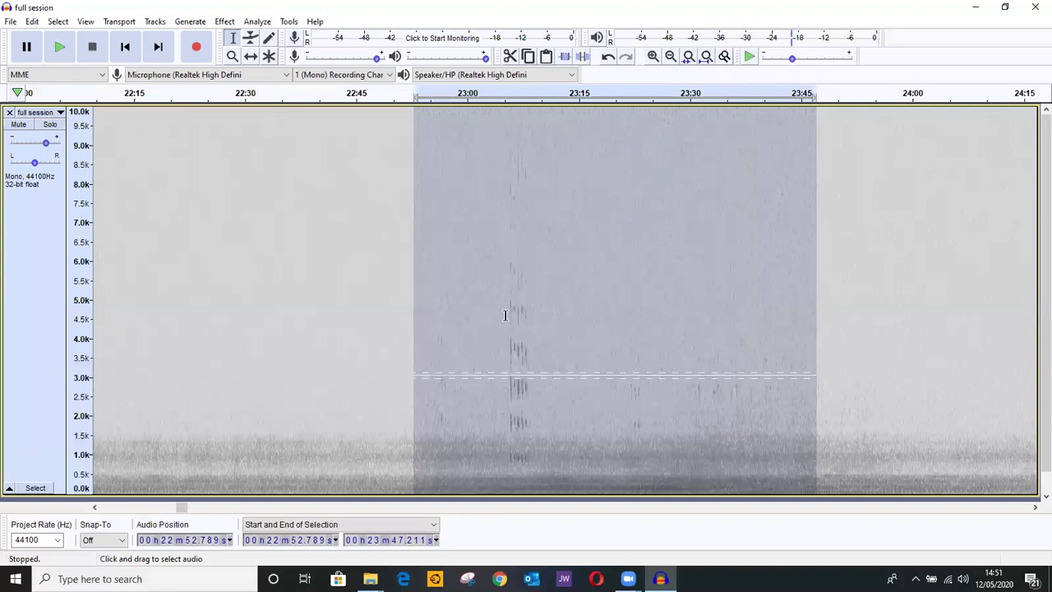
Step: Clear the selection and select 22:52.08–23:47 in a frequency band around 4 kHz
left_click(482, 312)
left_click(430, 315)
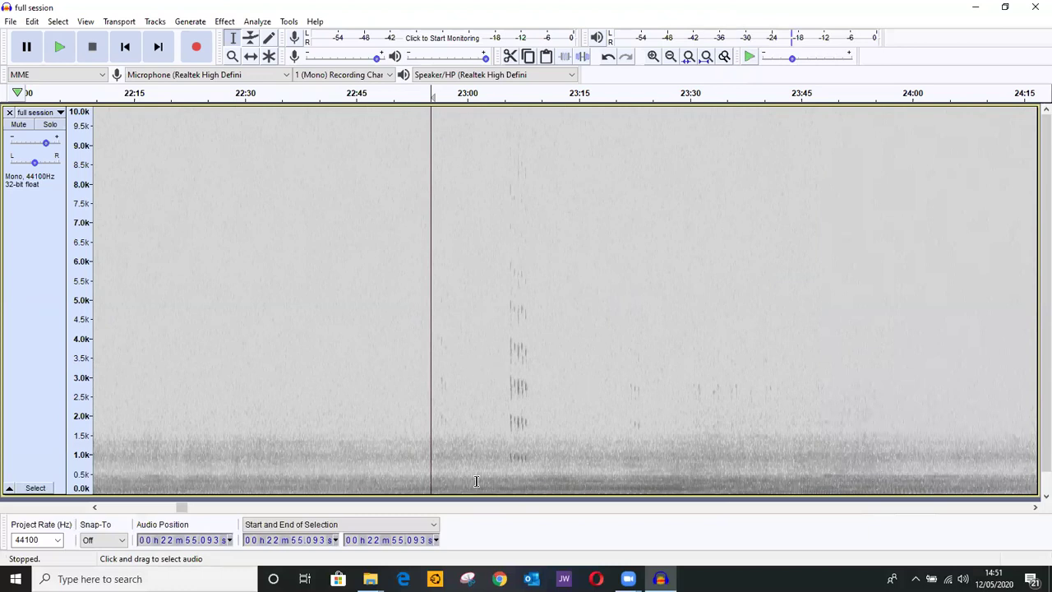
left_click(406, 310)
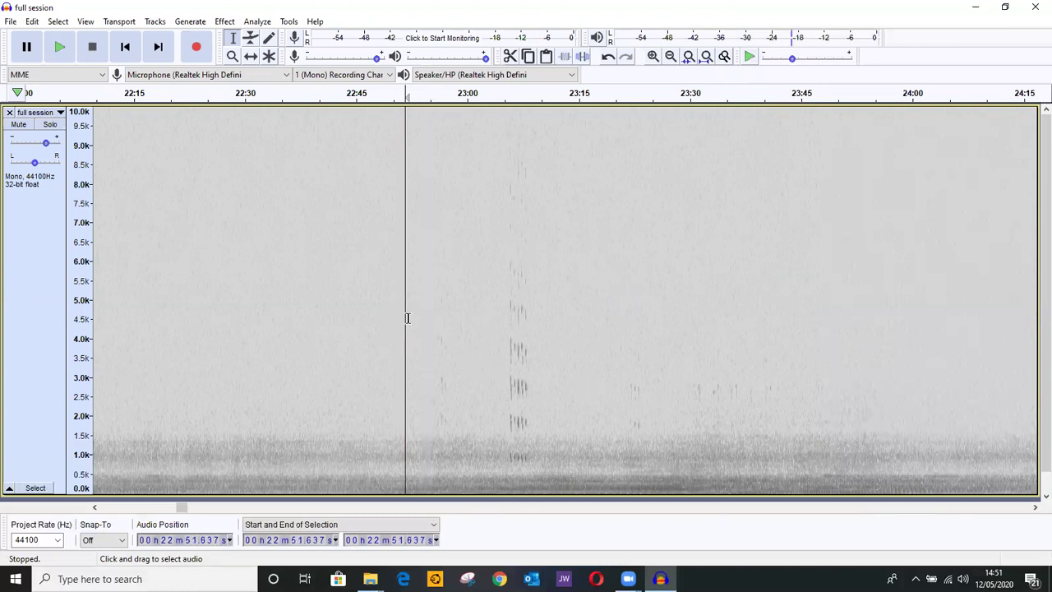
left_click(408, 318)
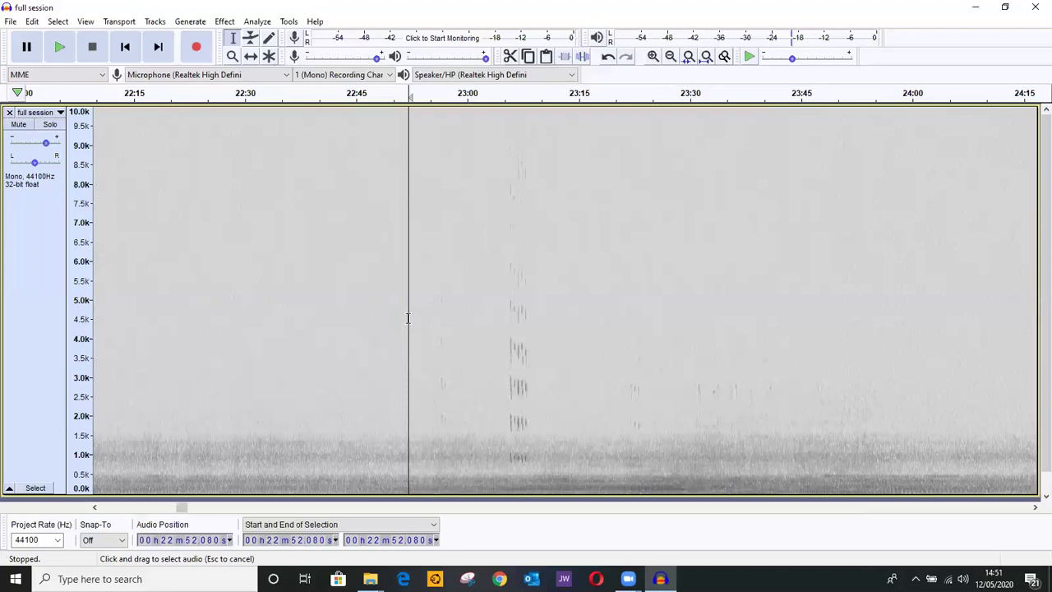
left_click_drag(408, 318, 815, 346)
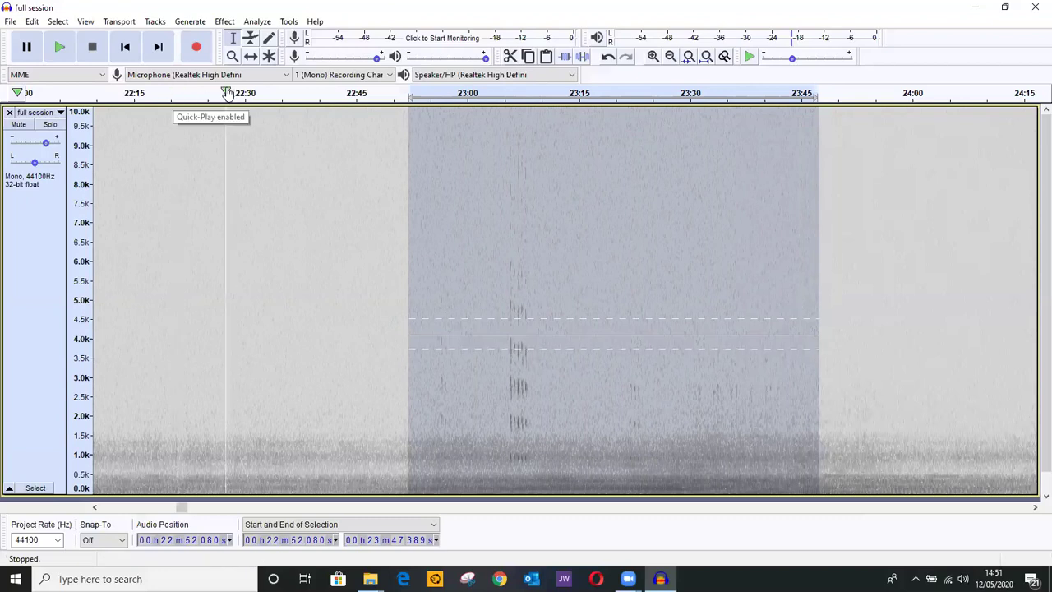
Step: Apply the High-Pass Filter effect at 550 Hz to the selected 22:52–23:47 stretch
left_click(224, 22)
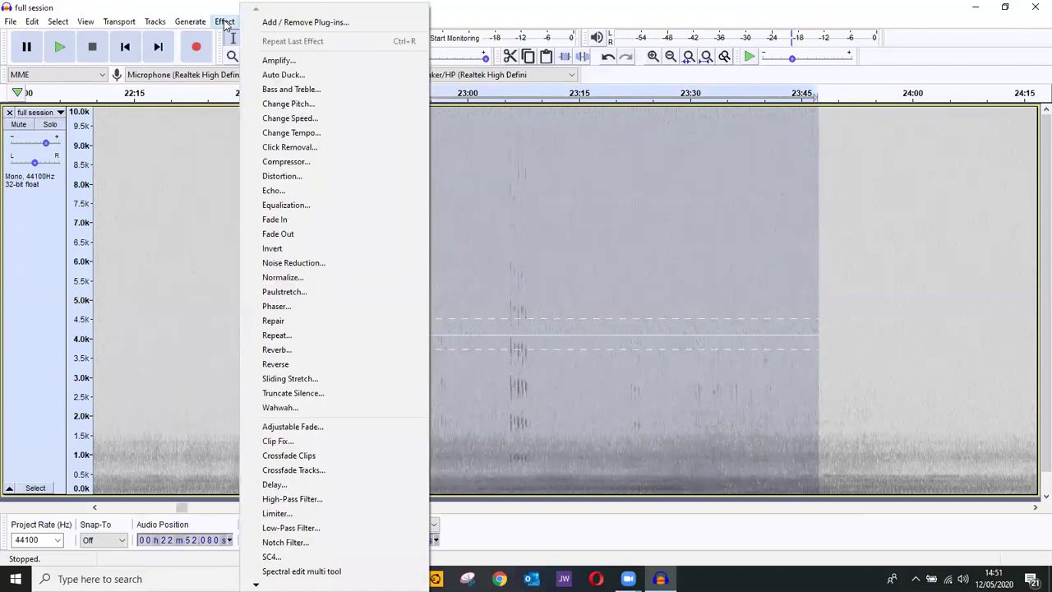
left_click(303, 500)
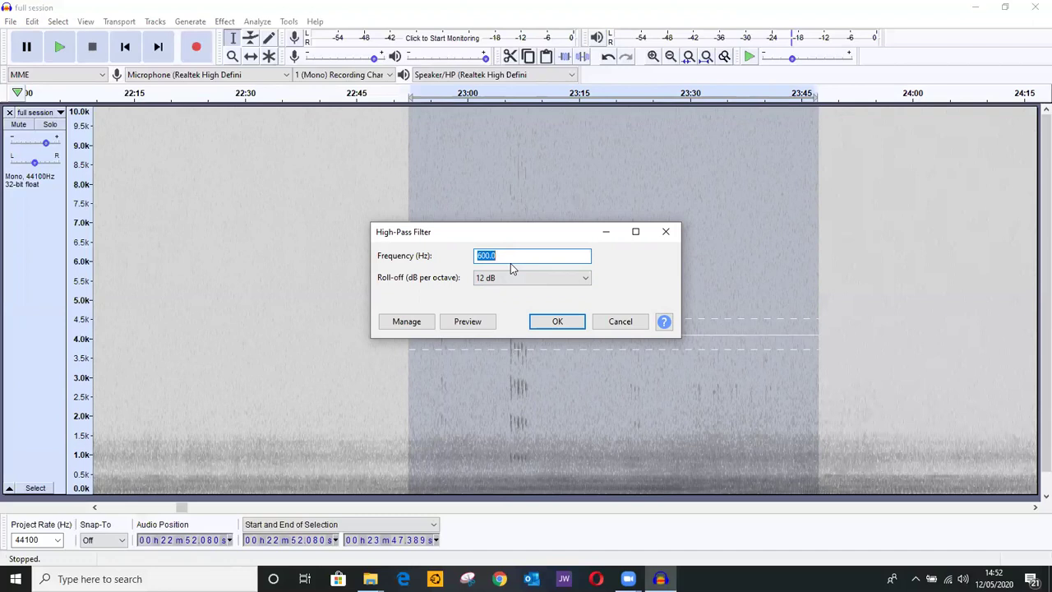
type("550")
left_click(557, 321)
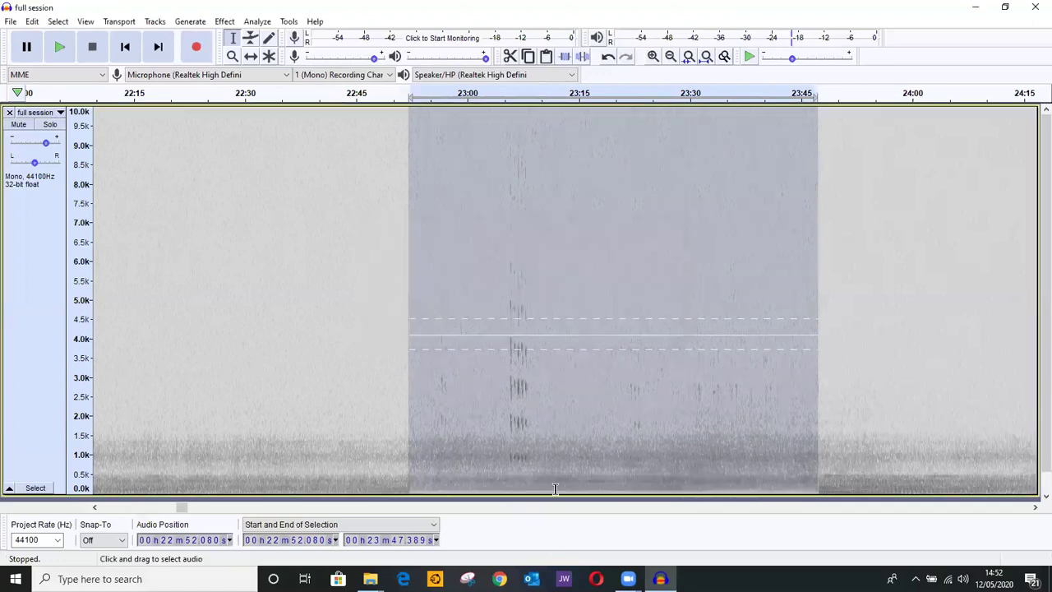
Step: Clear the selection, play the filtered call from 23:04.6, stop, and move the cursor to 23:25
left_click(864, 396)
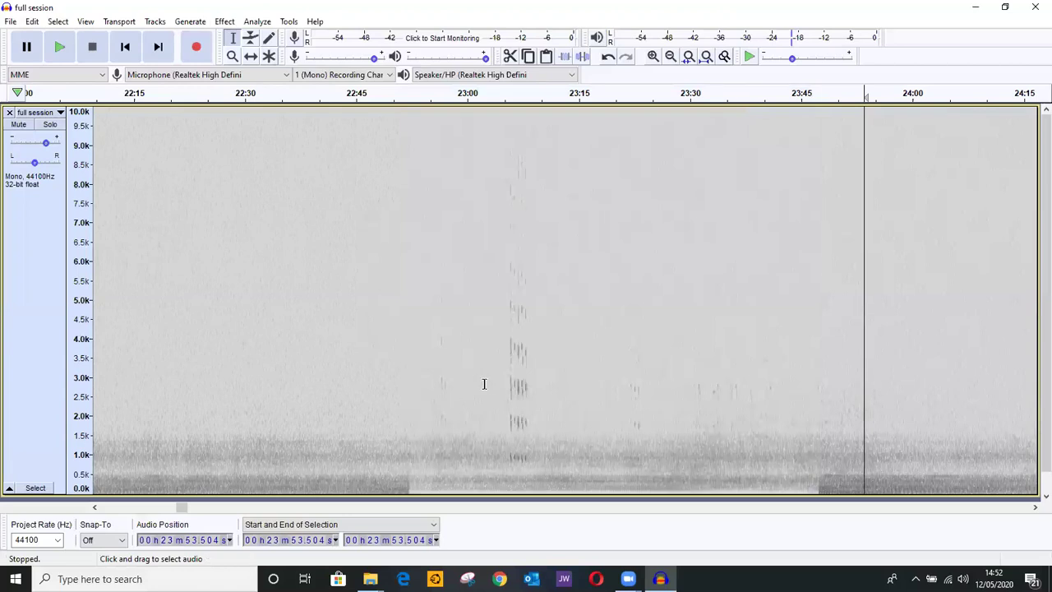
left_click(499, 382)
left_click(62, 48)
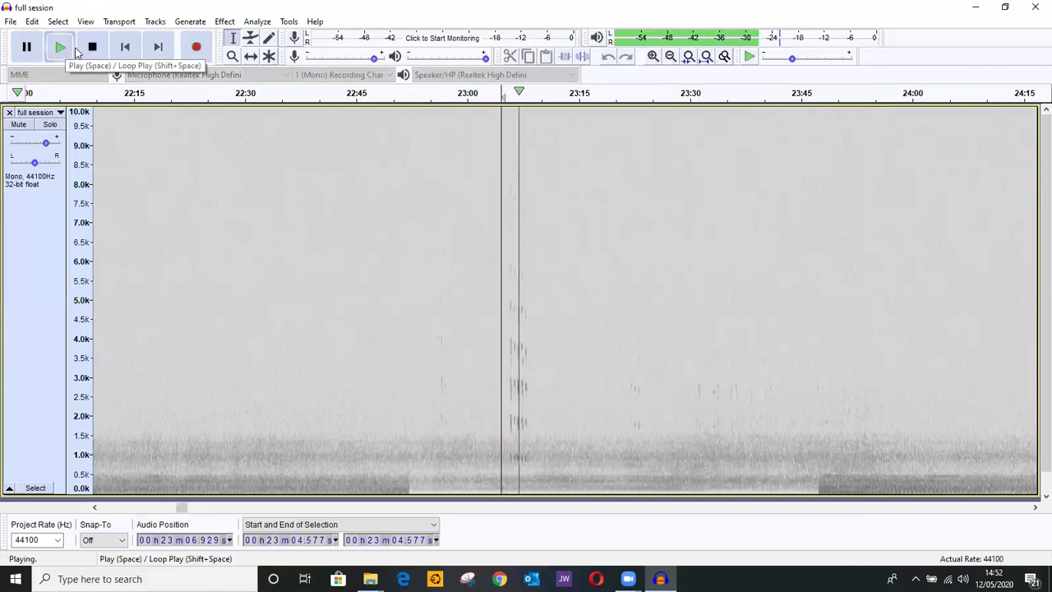
left_click(93, 49)
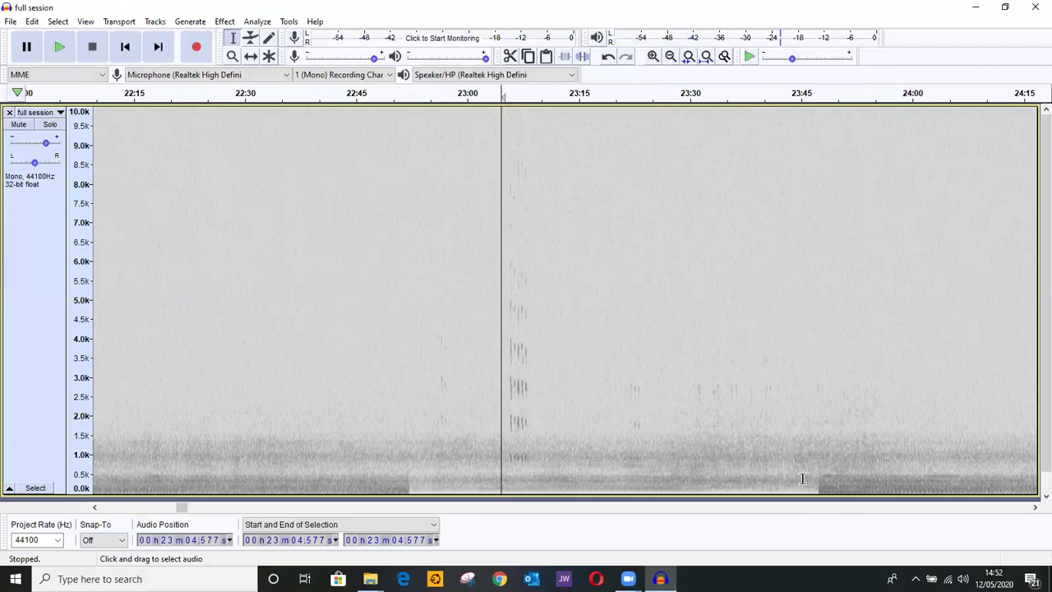
left_click(656, 301)
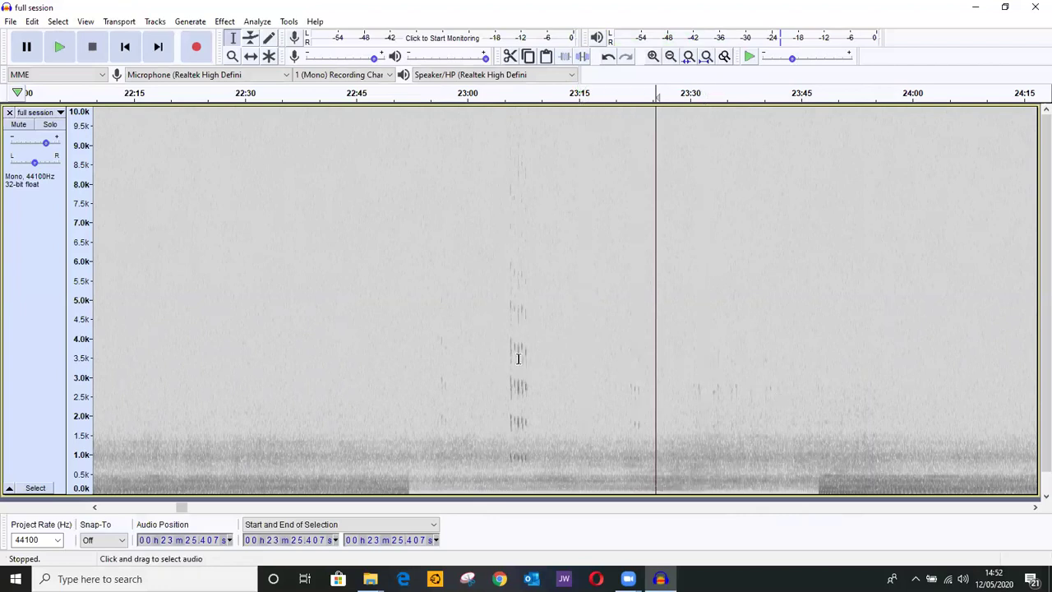
Step: Page ahead past 24:15–26:15, then play and stop a short stretch from 27:43.868
left_click(842, 506)
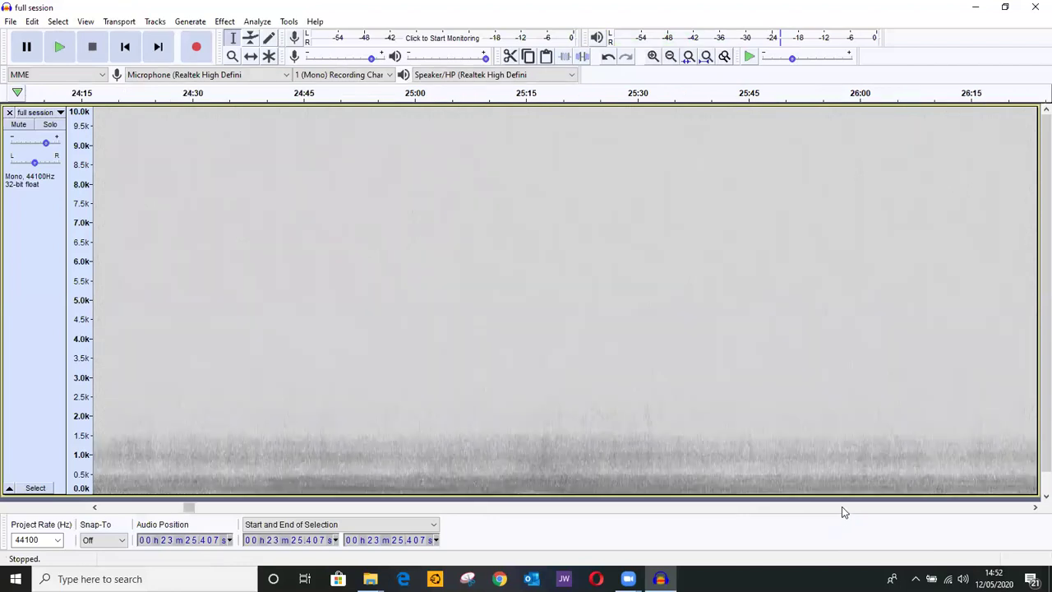
left_click(841, 507)
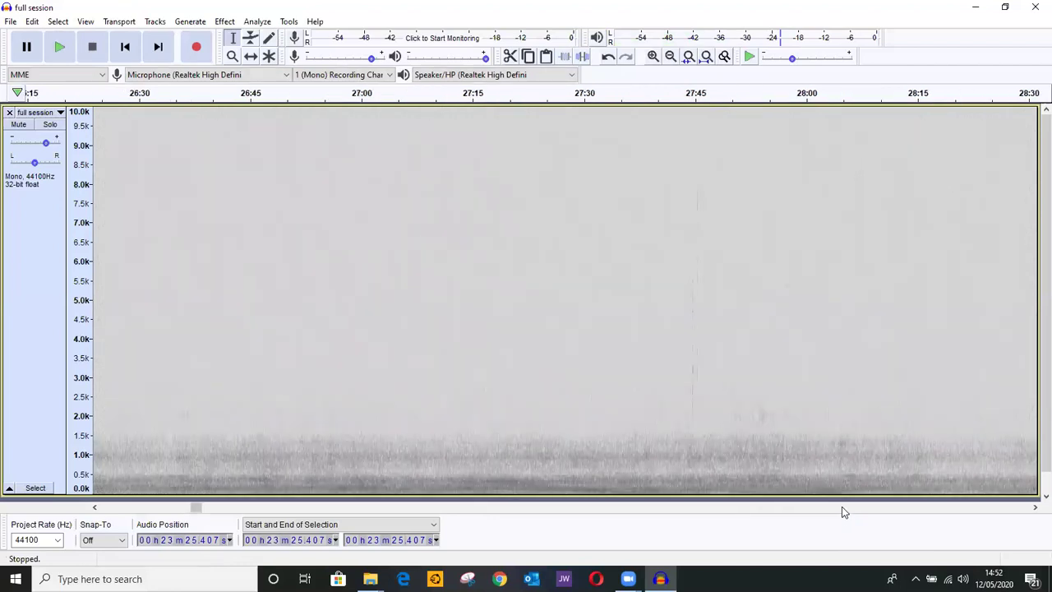
left_click(687, 329)
left_click(68, 52)
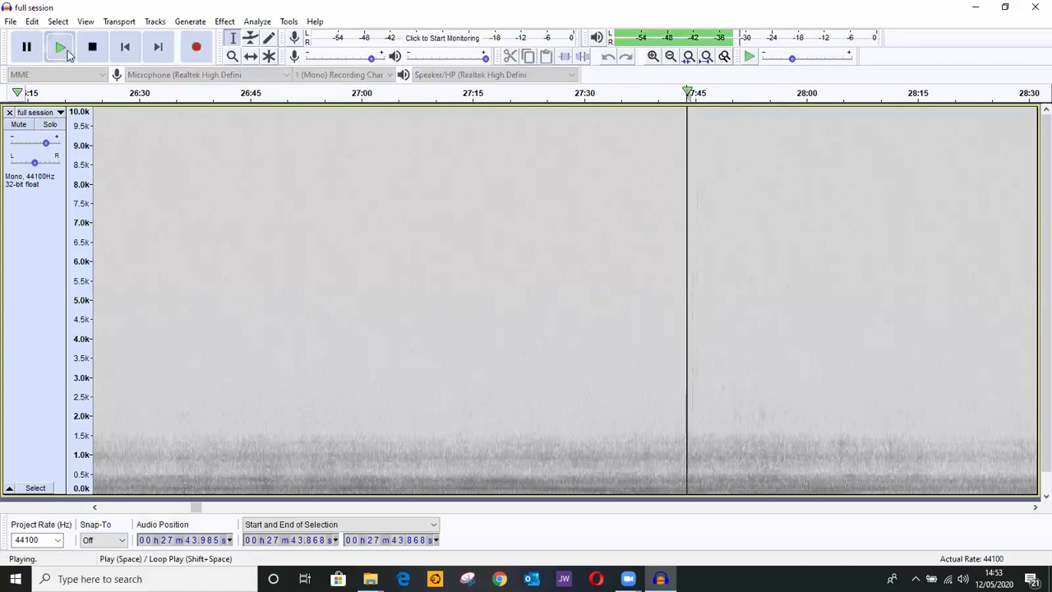
left_click(68, 52)
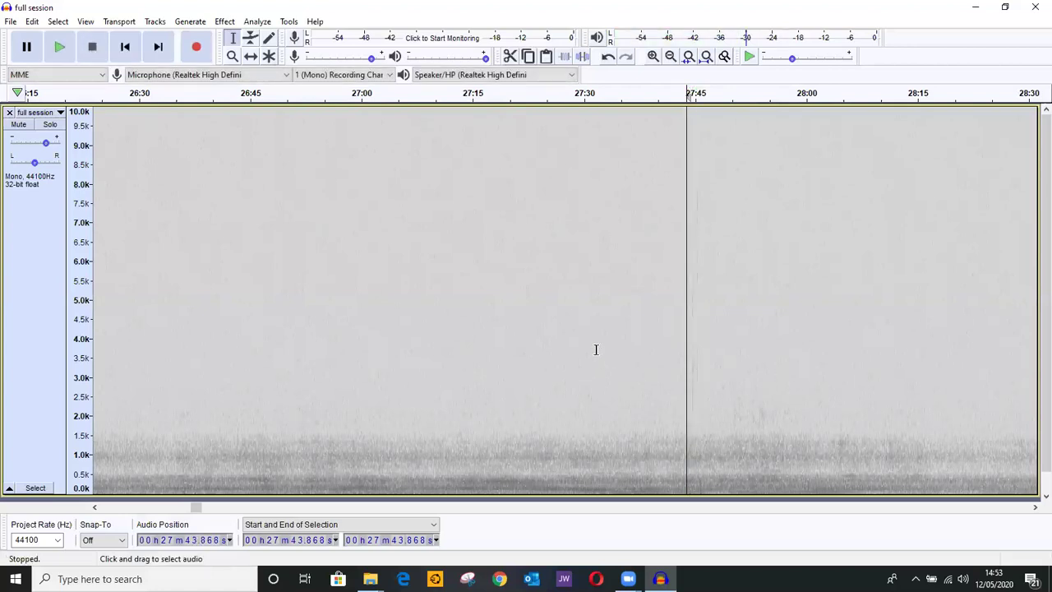
Step: Page right from the 28:30–30:30 view onward to the 41:15–43:15 stretch
left_click(890, 508)
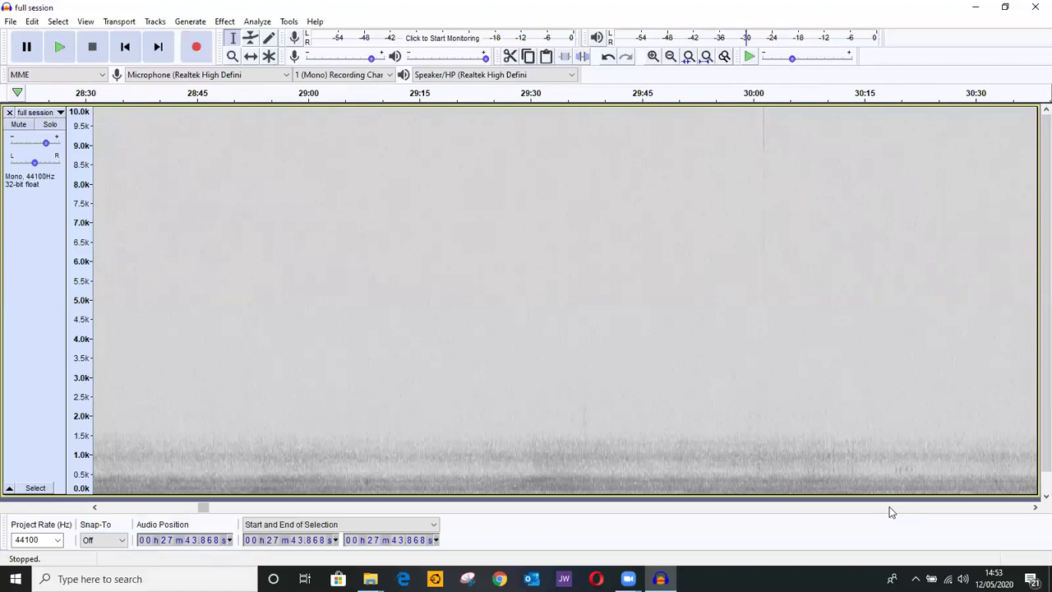
left_click(889, 510)
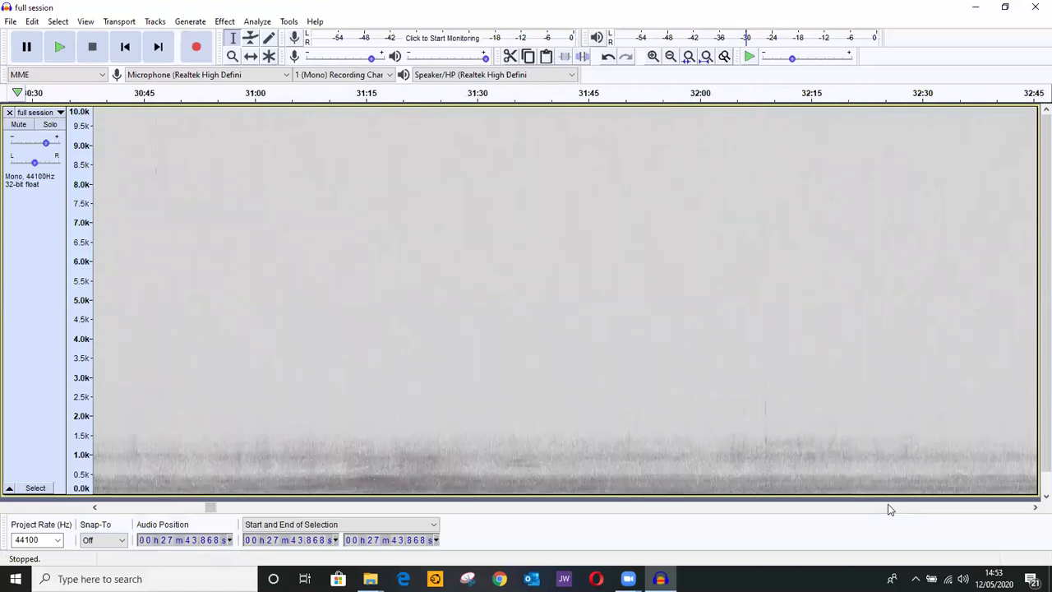
left_click(888, 510)
left_click(889, 509)
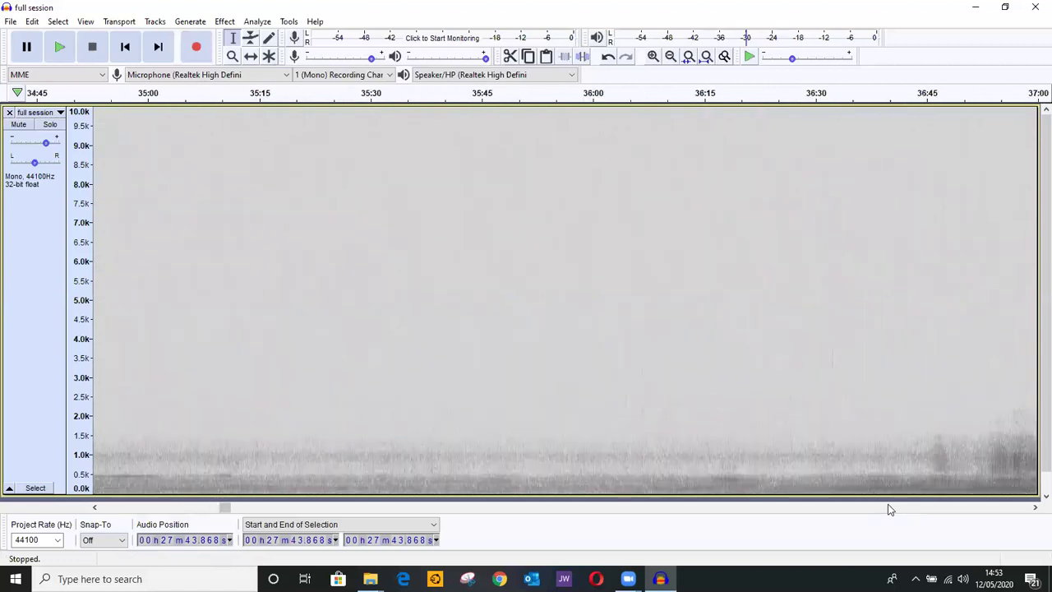
left_click(889, 510)
left_click(888, 510)
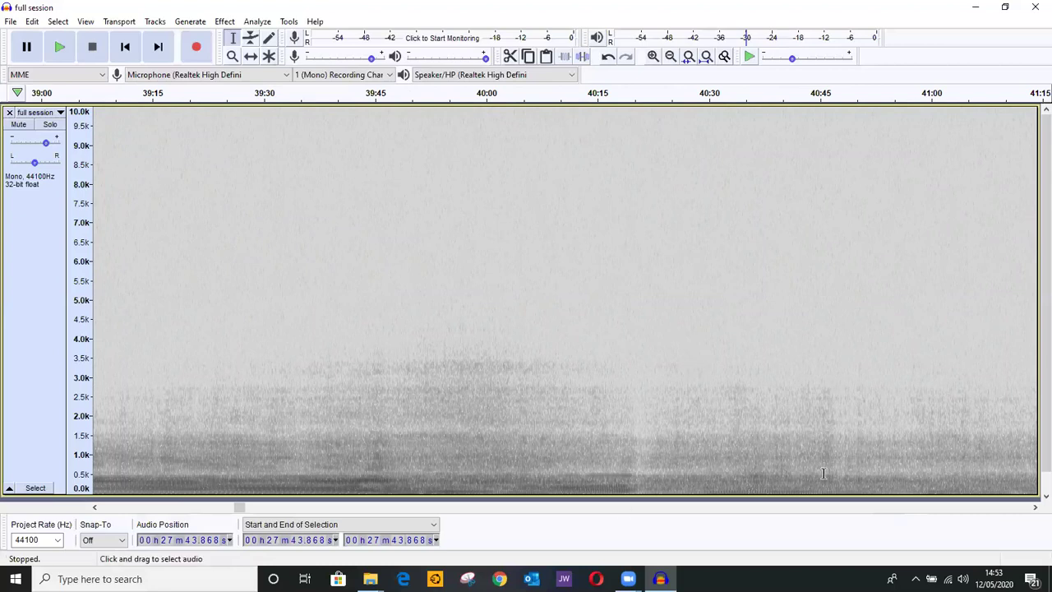
left_click(889, 508)
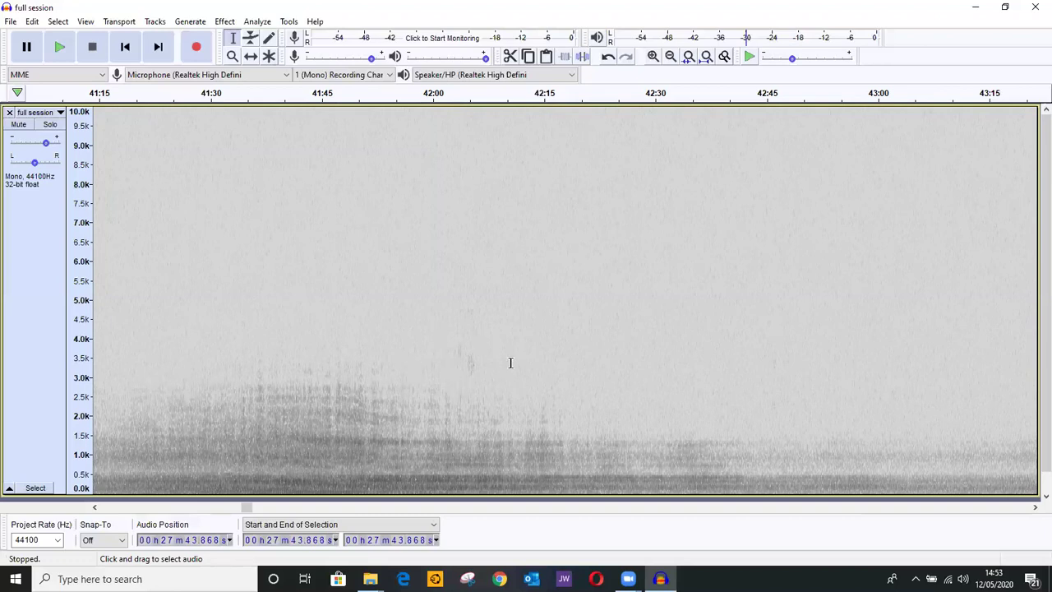
Step: Zoom in to 42:01–42:33 and play the faint calls near 42:03
left_click(654, 56)
left_click(654, 56)
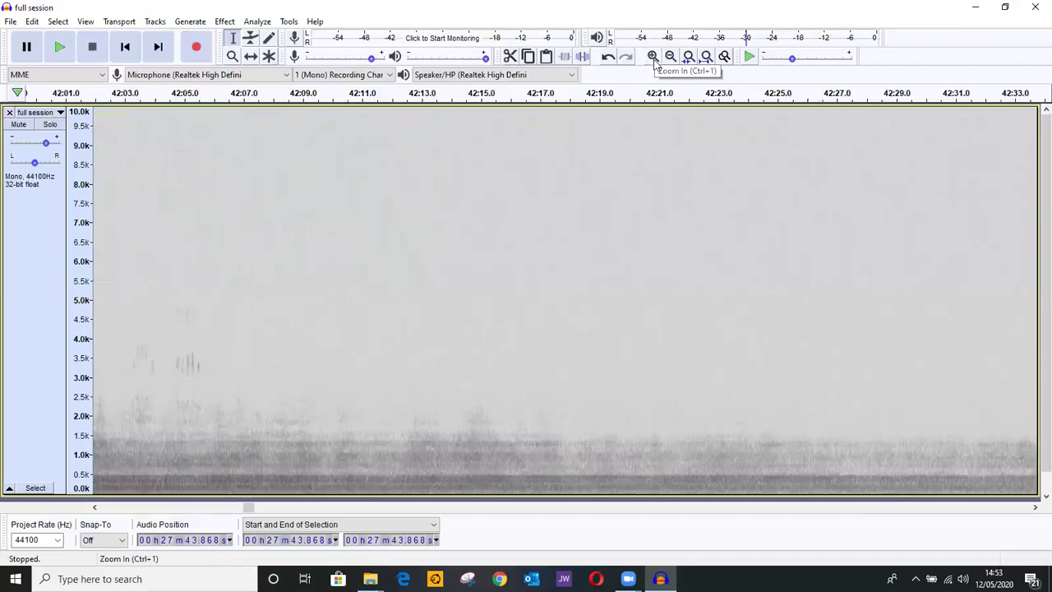
left_click(122, 350)
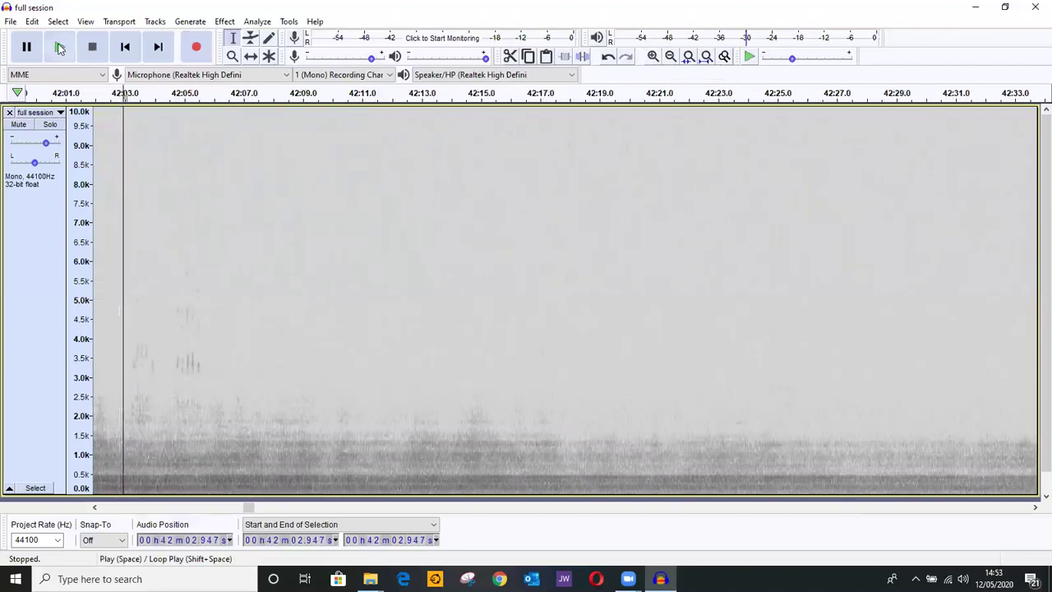
left_click(59, 47)
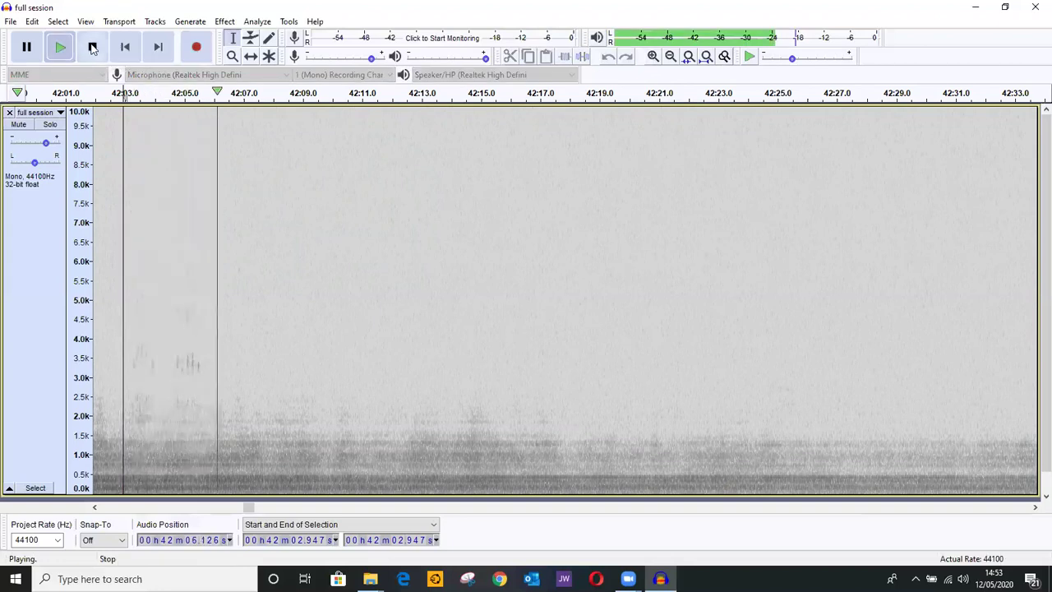
left_click(93, 48)
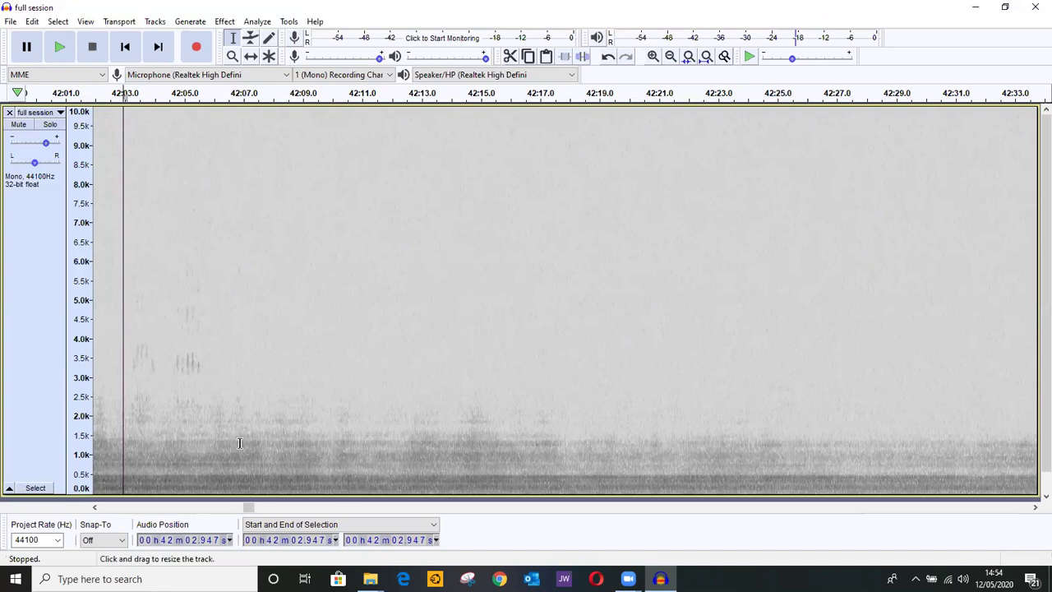
Step: Select the calls from 42:02.2 to 42:07.5, clear it, and zoom back out to two minutes
left_click_drag(101, 315, 257, 316)
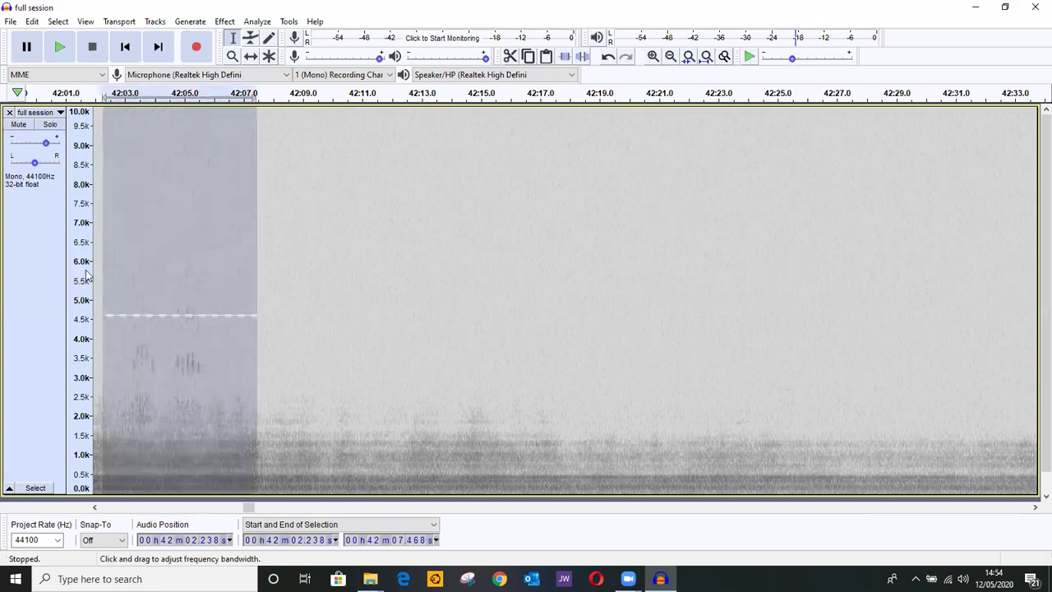
left_click(463, 210)
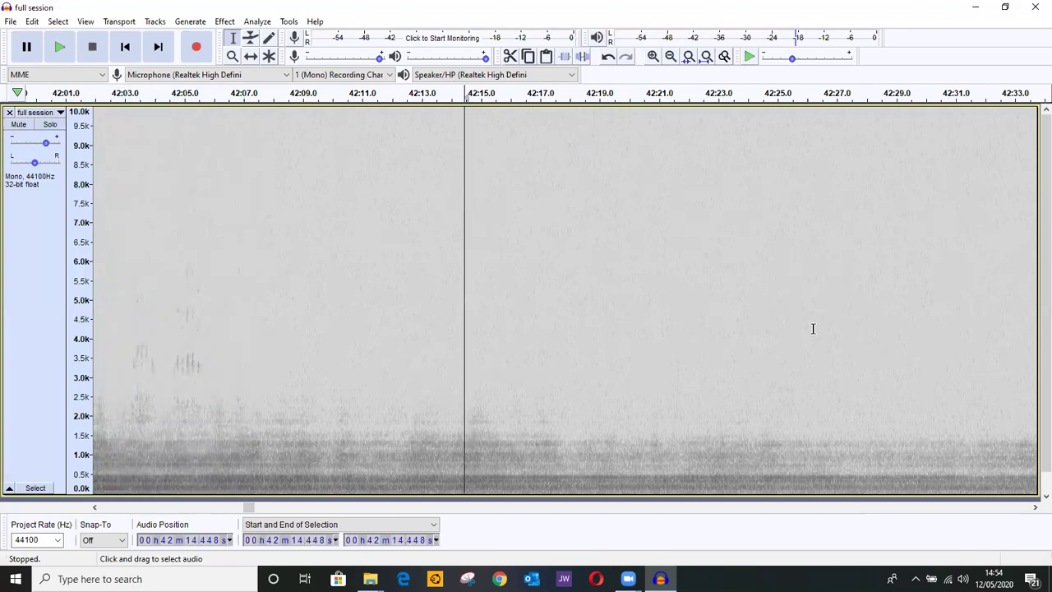
left_click(671, 56)
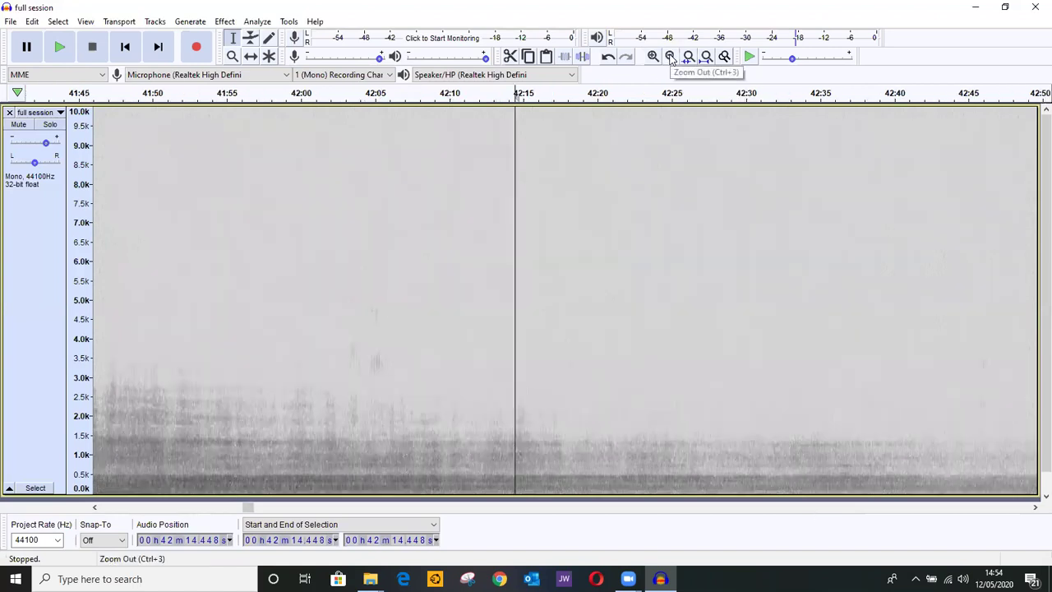
left_click(671, 56)
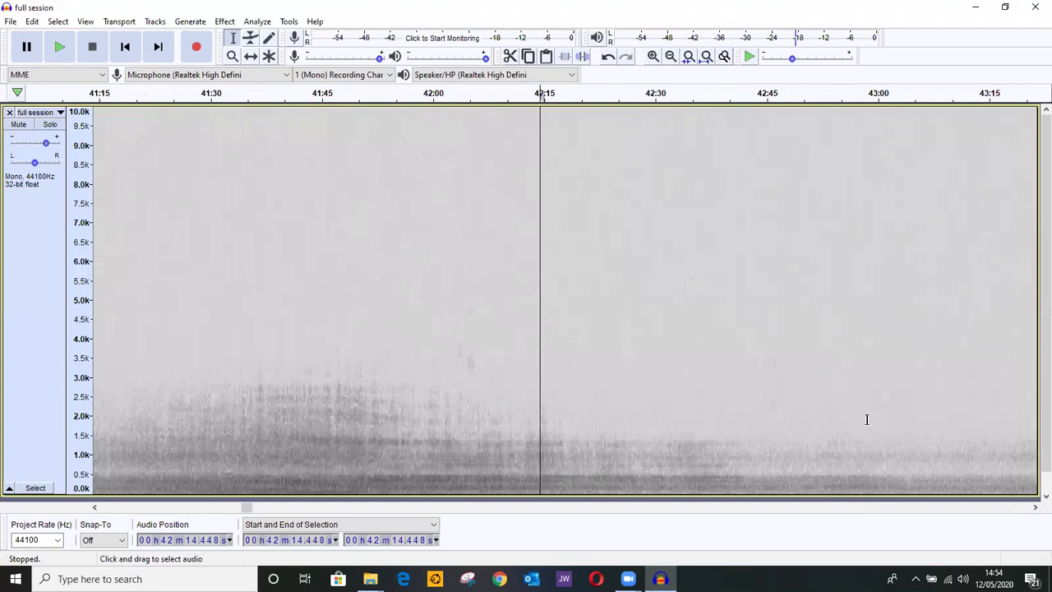
Step: Page ahead through the recording to the 1:02:30–1:04:30 stretch
left_click(876, 507)
left_click(876, 507)
left_click(876, 507)
left_click(876, 507)
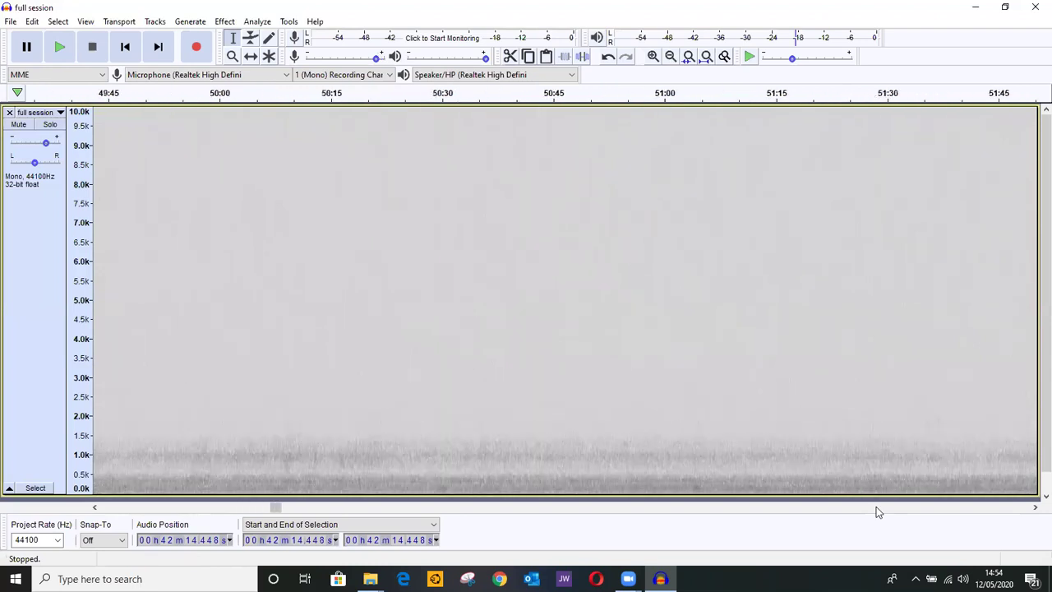
left_click(876, 507)
left_click(876, 507)
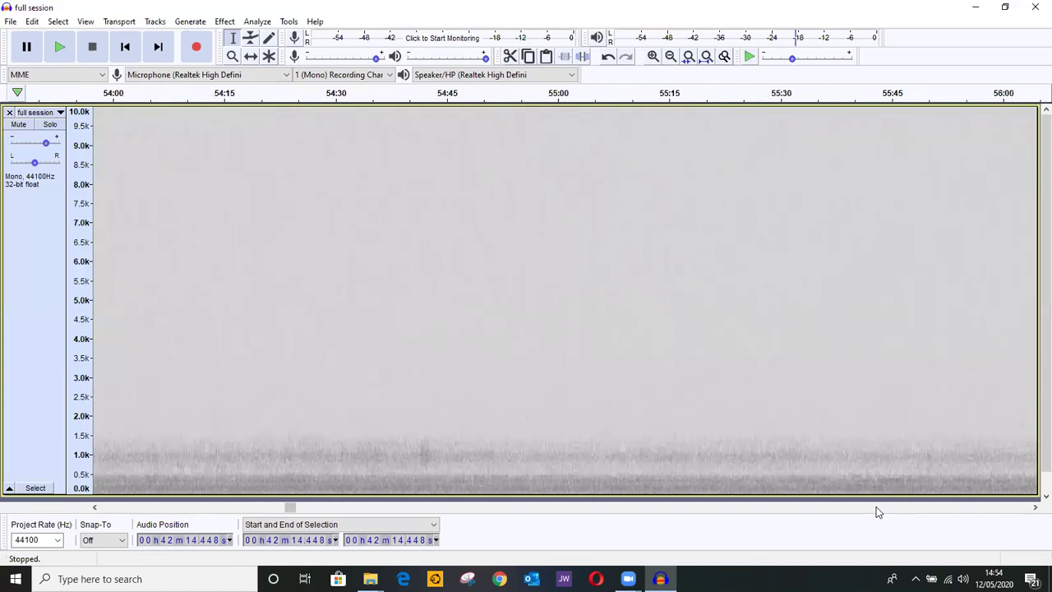
left_click(876, 507)
left_click(876, 507)
left_click(876, 507)
left_click(877, 507)
left_click(876, 506)
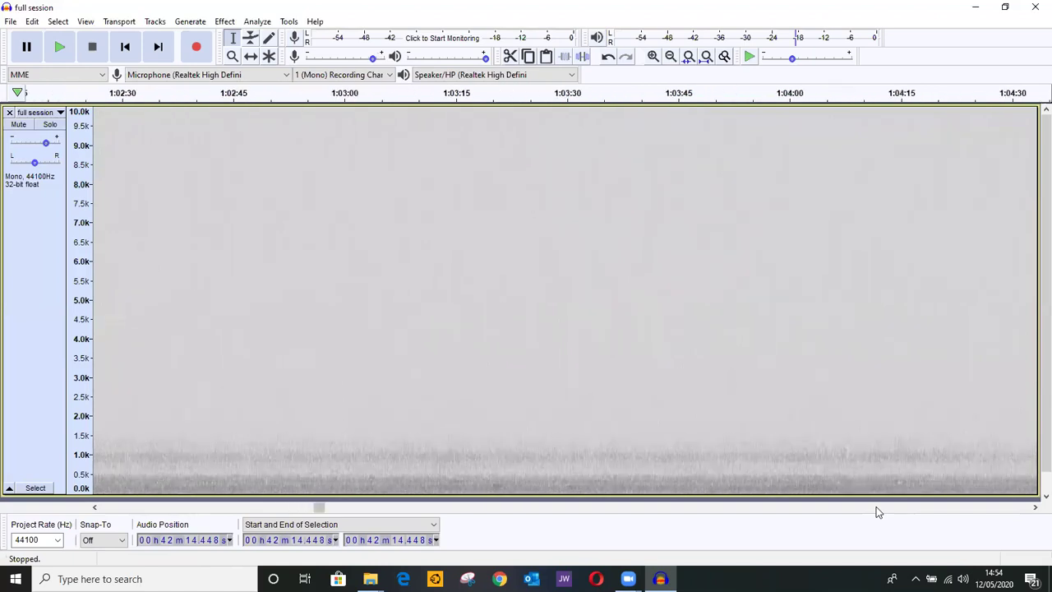
Step: Uncheck Grayscale in the track's Spectrogram Settings so the spectrogram shows in blue and magenta
left_click(60, 114)
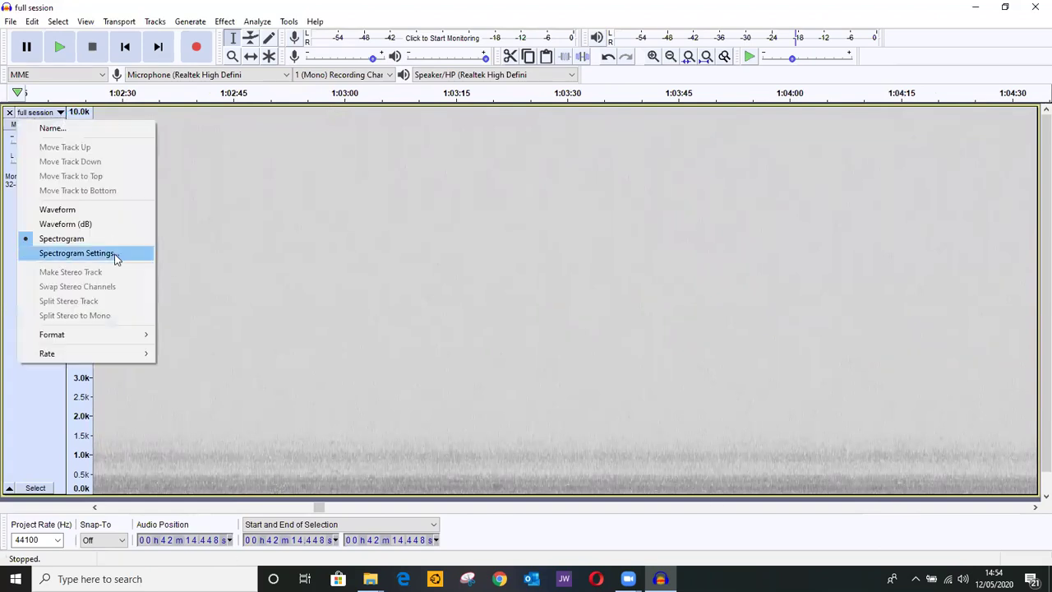
left_click(239, 138)
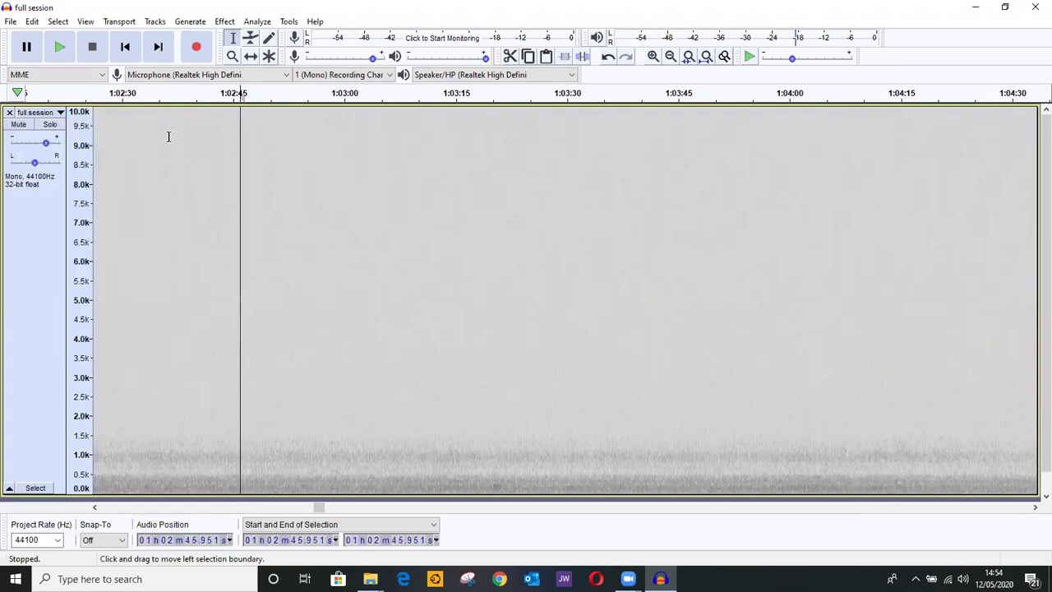
left_click(60, 113)
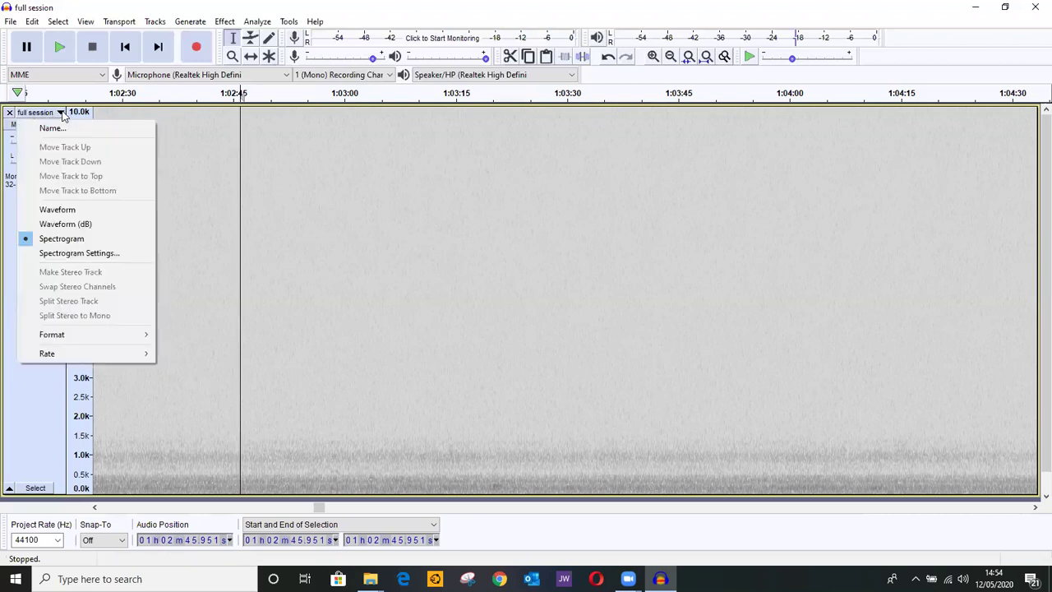
left_click(94, 253)
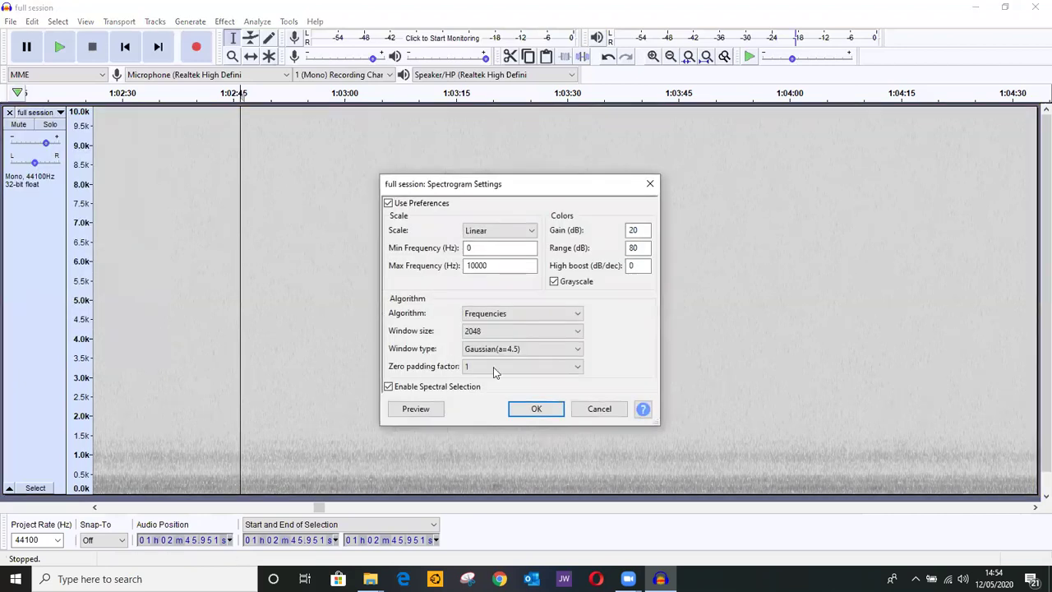
left_click(554, 282)
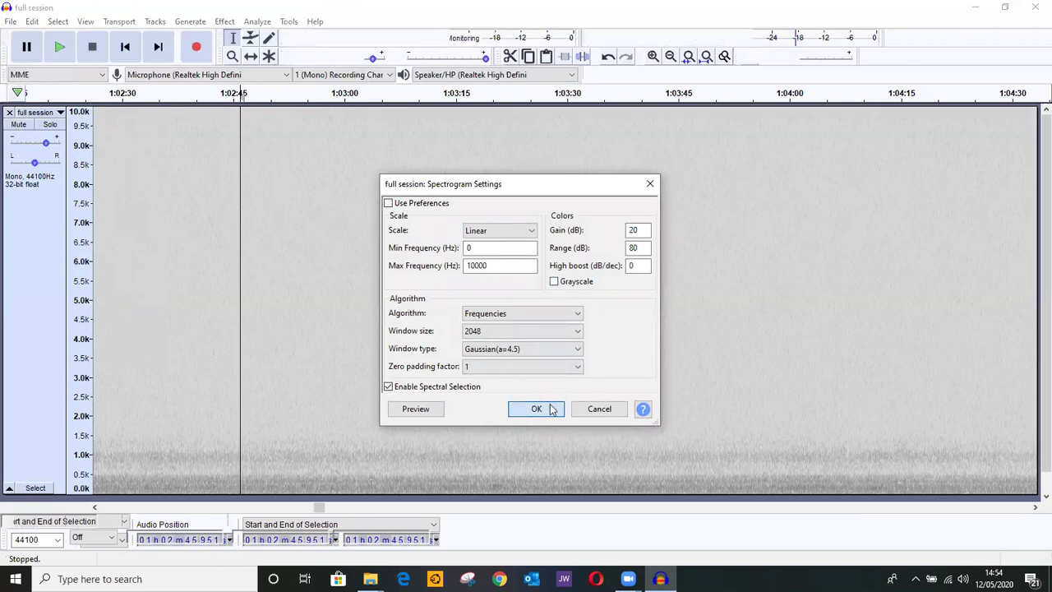
left_click(536, 408)
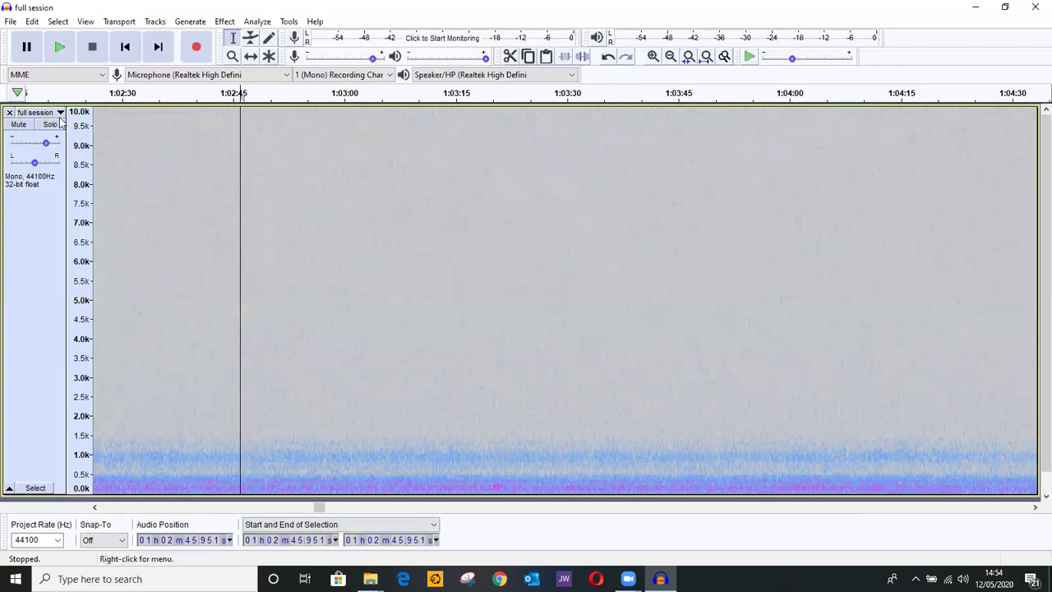
Step: Page the colour spectrogram from about 1:02 to 1:40, scanning each stretch for bird calls
left_click(855, 508)
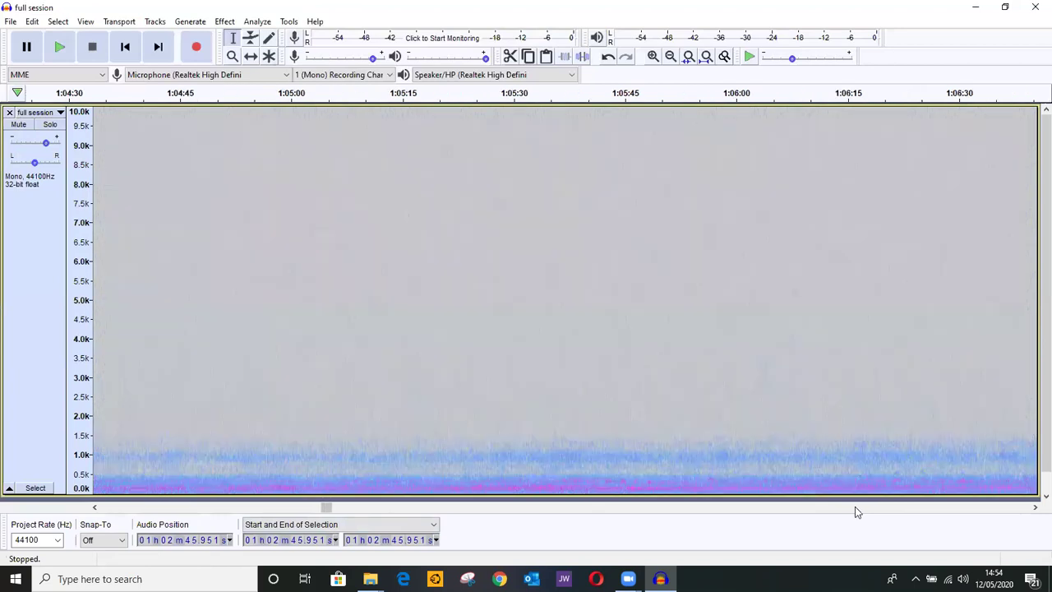
left_click(855, 508)
left_click(856, 509)
left_click(856, 508)
left_click(857, 509)
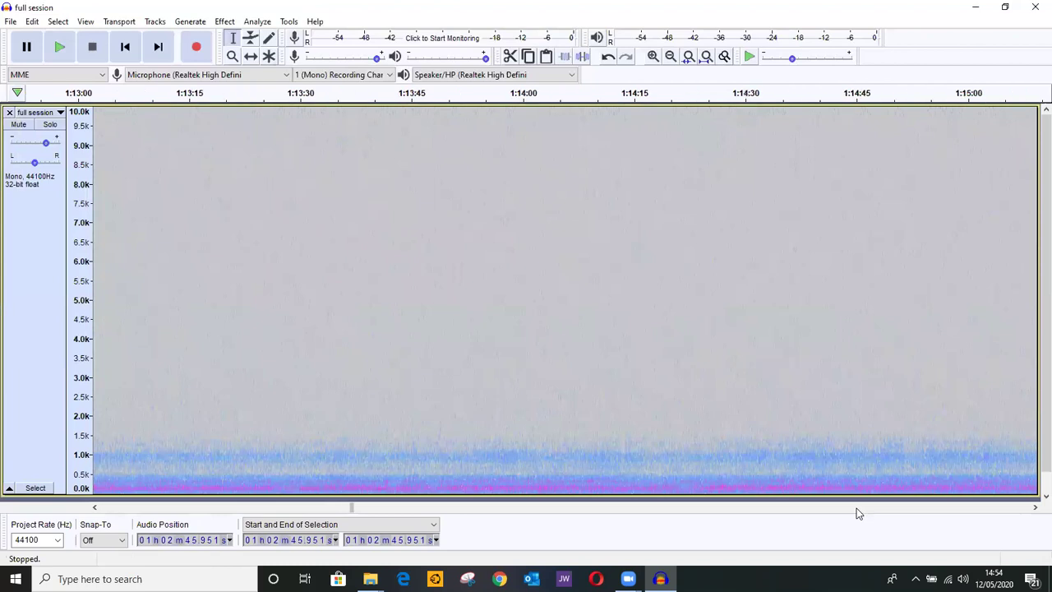
left_click(856, 510)
left_click(855, 510)
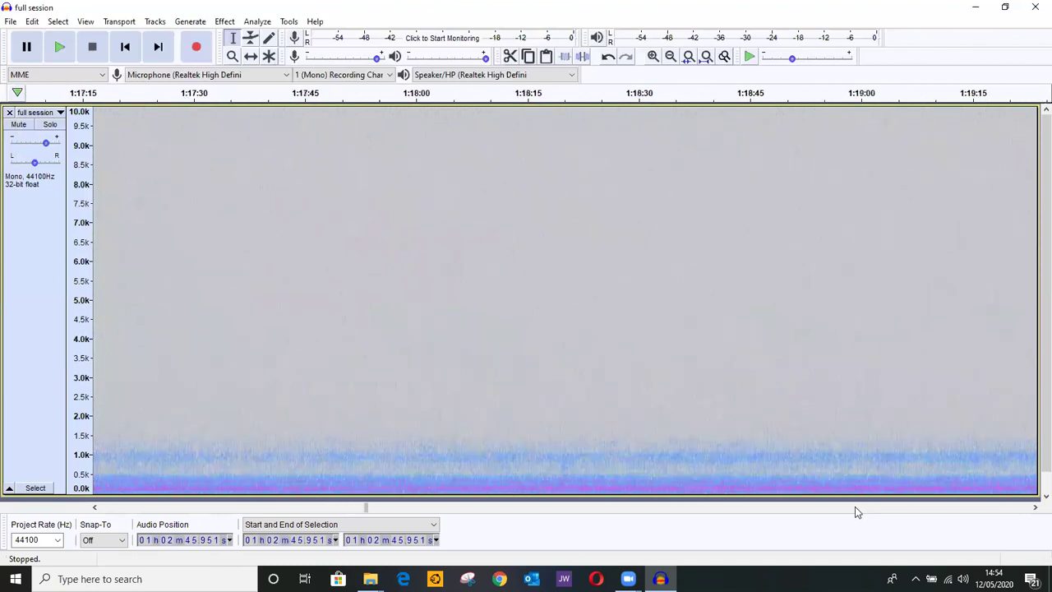
left_click(854, 510)
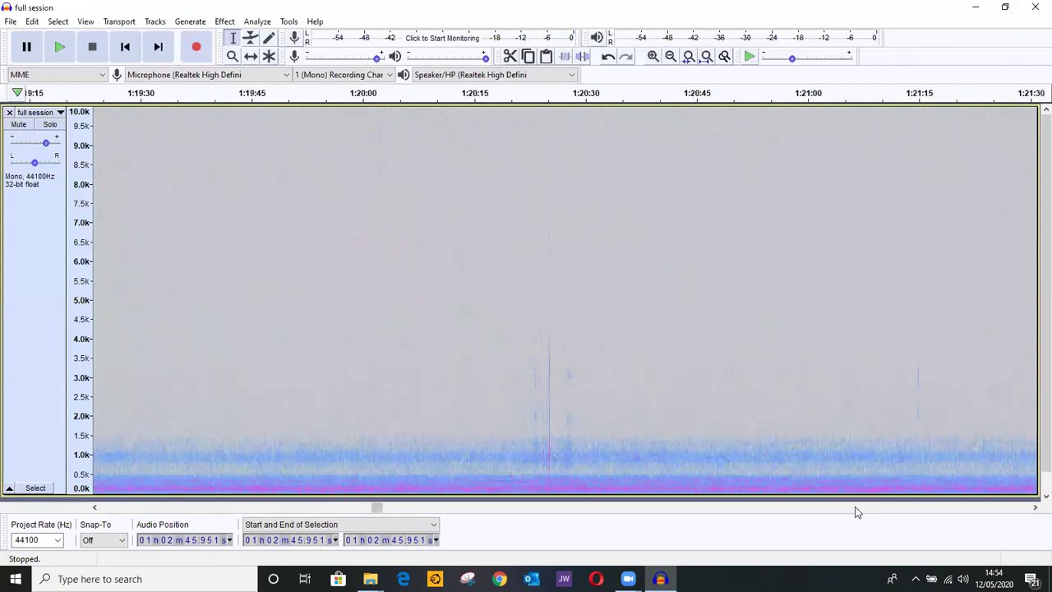
left_click(855, 508)
left_click(855, 508)
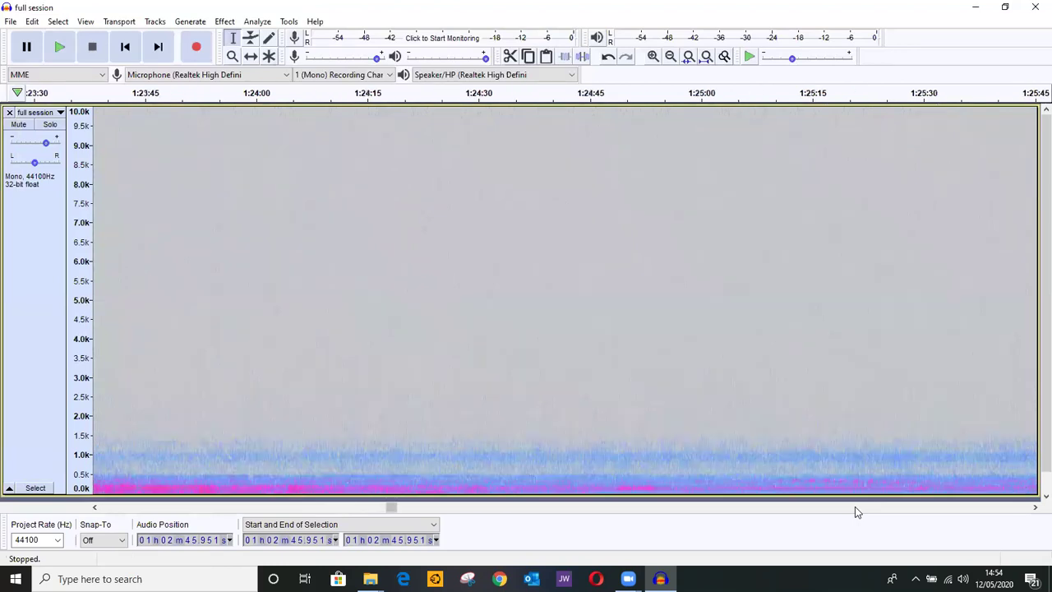
left_click(854, 510)
left_click(855, 510)
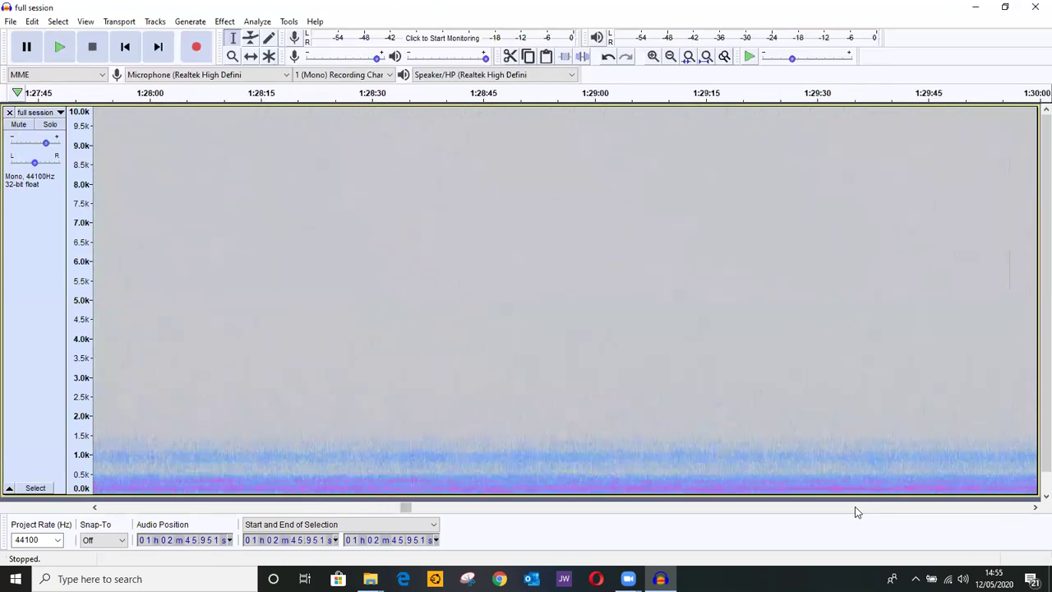
left_click(854, 509)
left_click(855, 507)
left_click(855, 508)
left_click(855, 508)
left_click(855, 508)
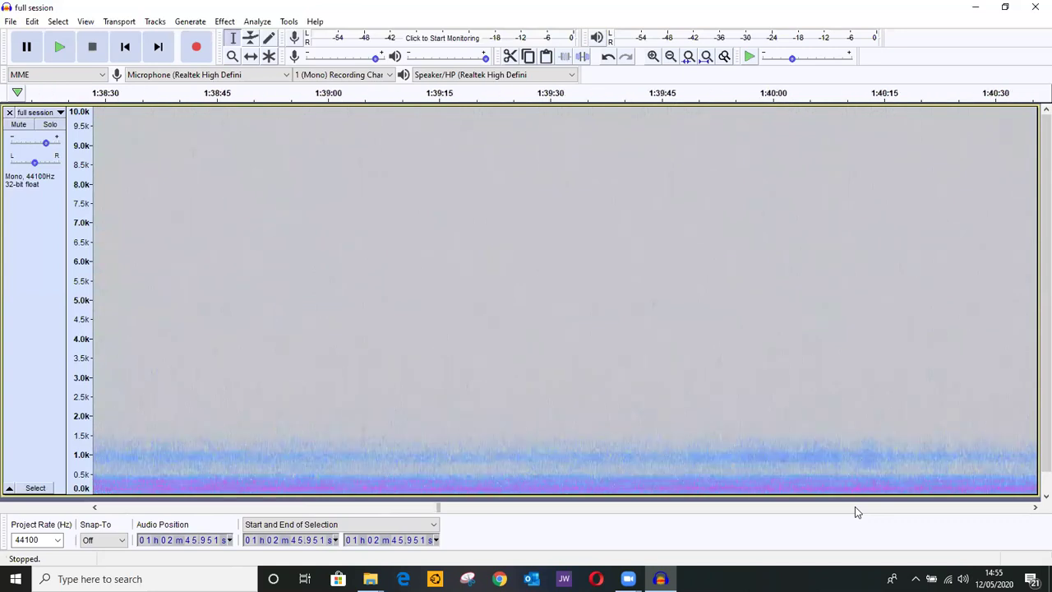
left_click(855, 508)
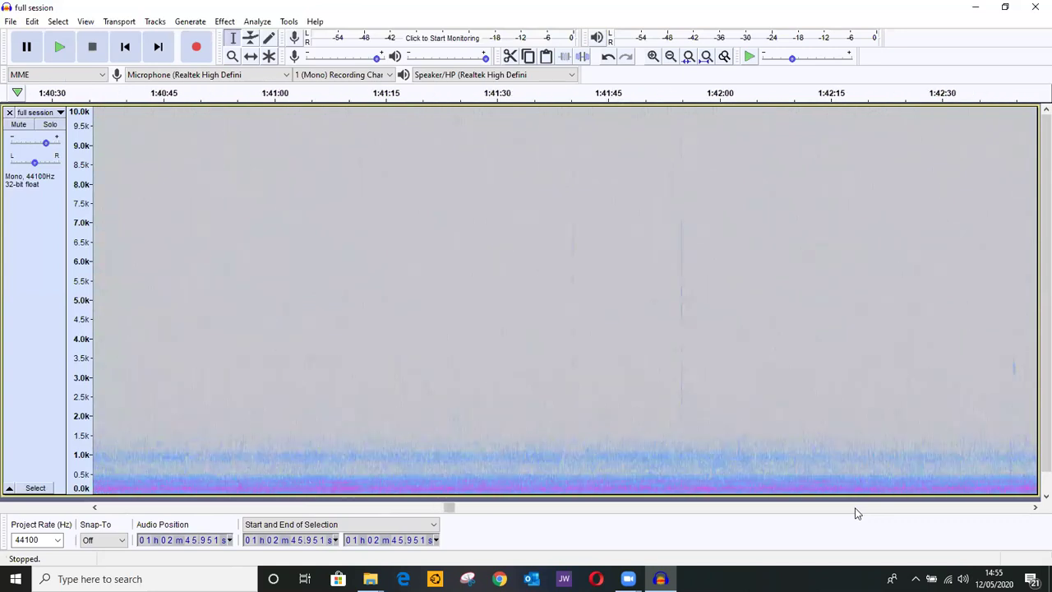
Step: Continue paging to about 2:14, then nudge the view to 2:14:45–2:16:55
left_click(855, 508)
left_click(853, 508)
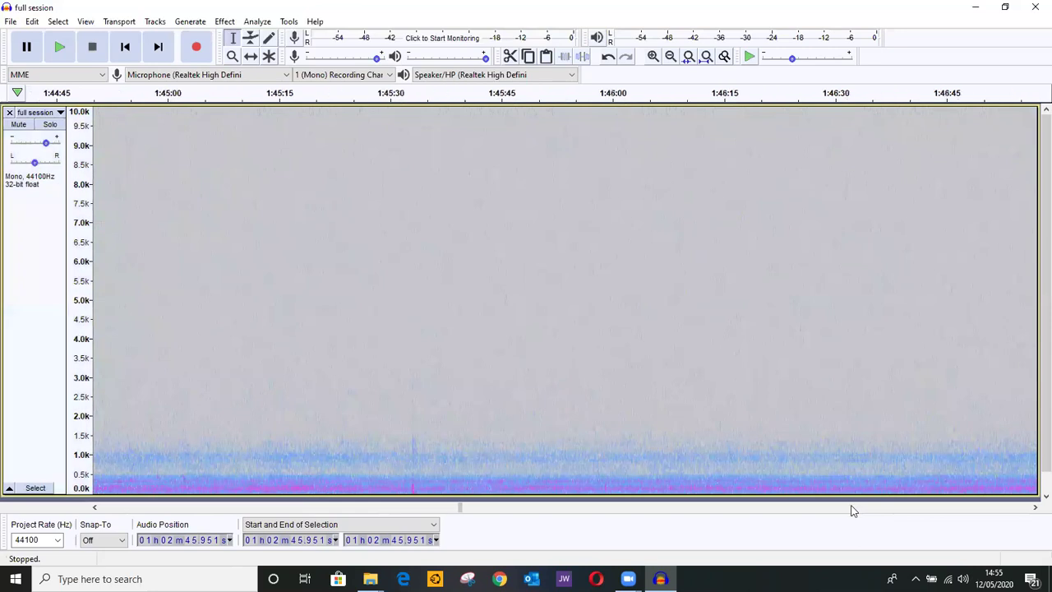
left_click(853, 510)
left_click(853, 510)
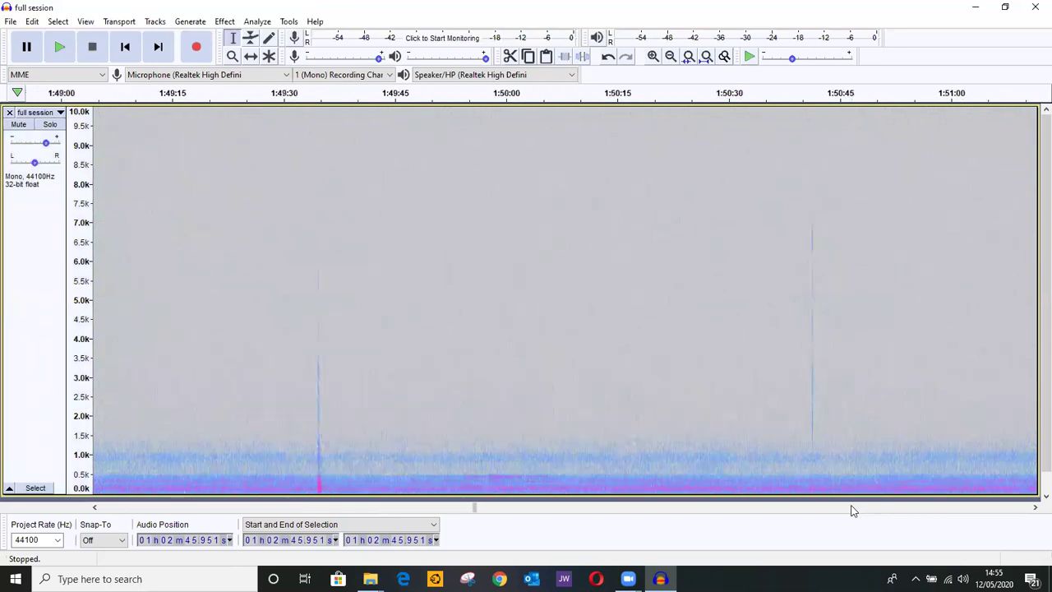
left_click(853, 510)
left_click(853, 509)
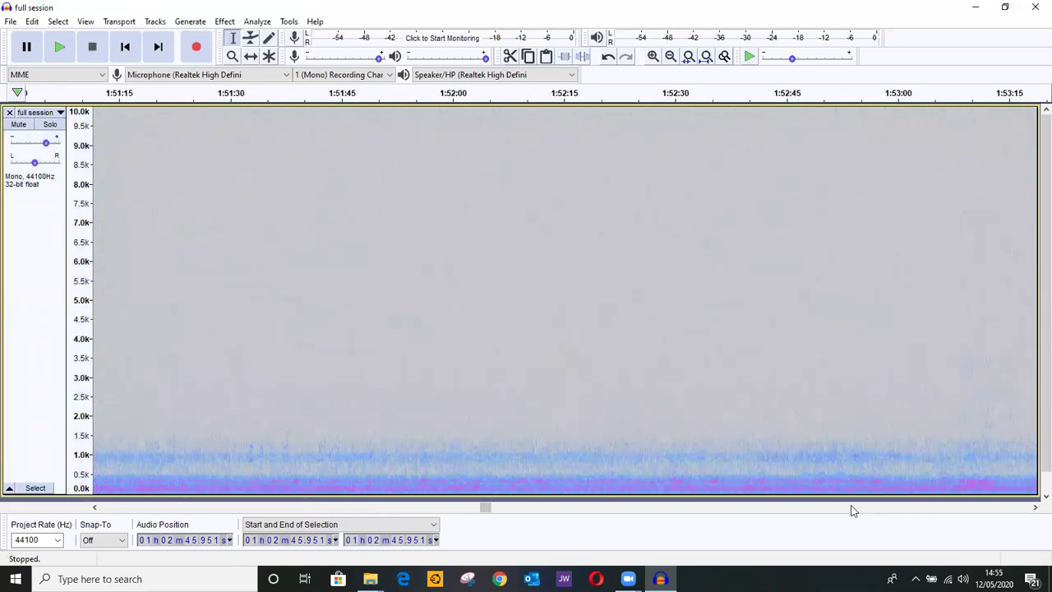
left_click(853, 509)
left_click(853, 509)
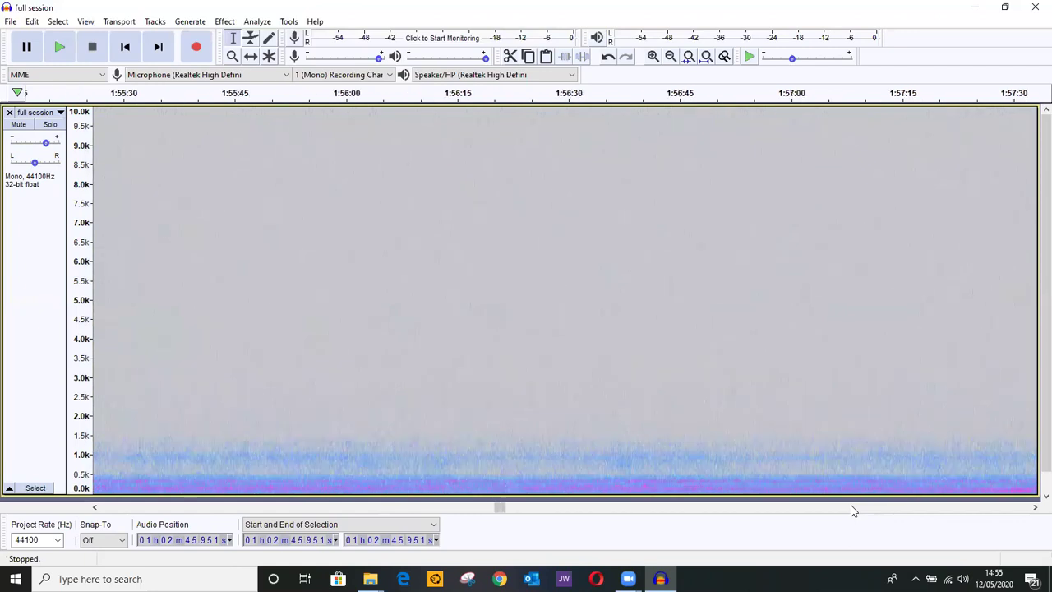
left_click(853, 510)
left_click(853, 509)
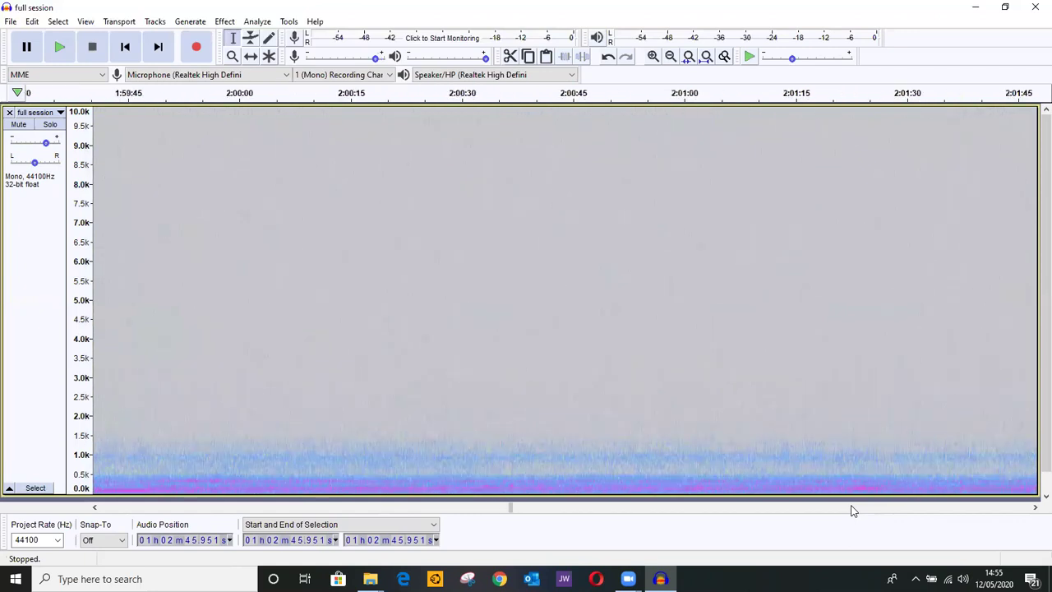
left_click(853, 510)
left_click(853, 509)
left_click(853, 509)
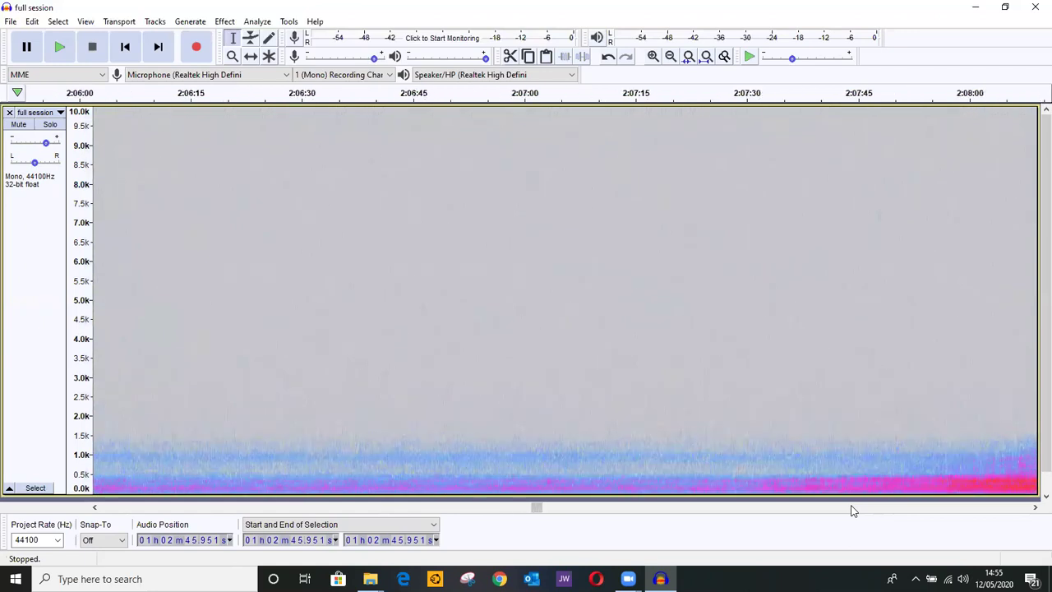
left_click(853, 509)
left_click(853, 510)
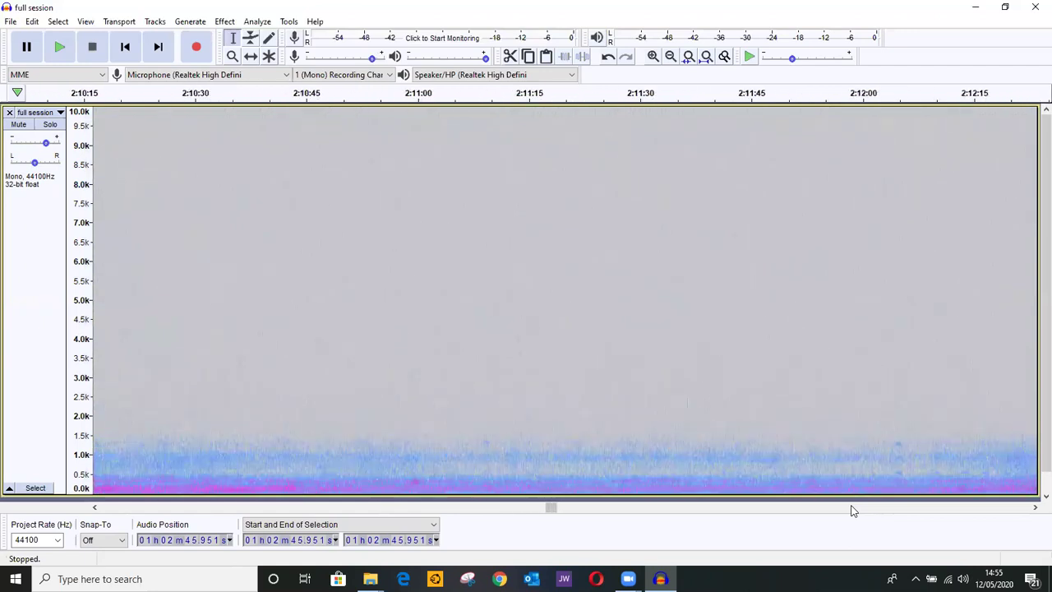
left_click(853, 509)
left_click(854, 509)
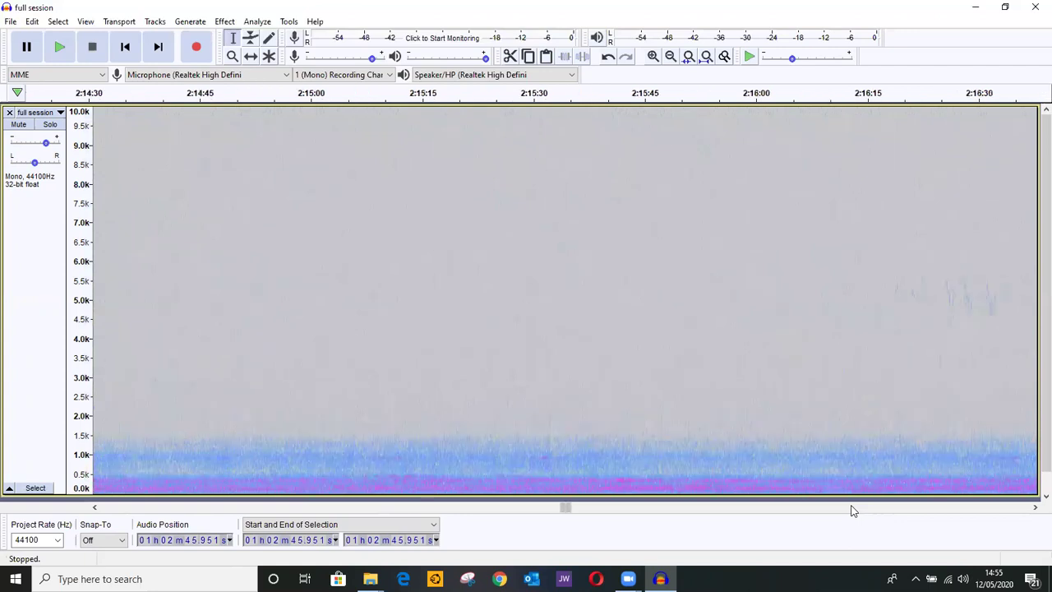
left_click(1033, 509)
left_click(1034, 508)
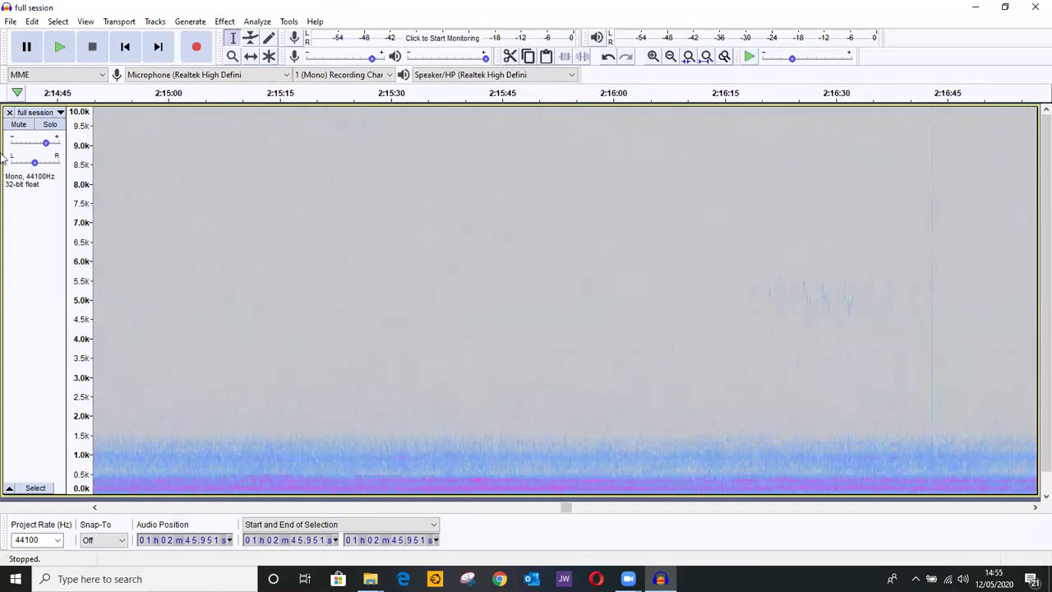
Step: Tick Grayscale in Spectrogram Settings so the 2:14:45–2:16:55 stretch renders in grey
left_click(61, 115)
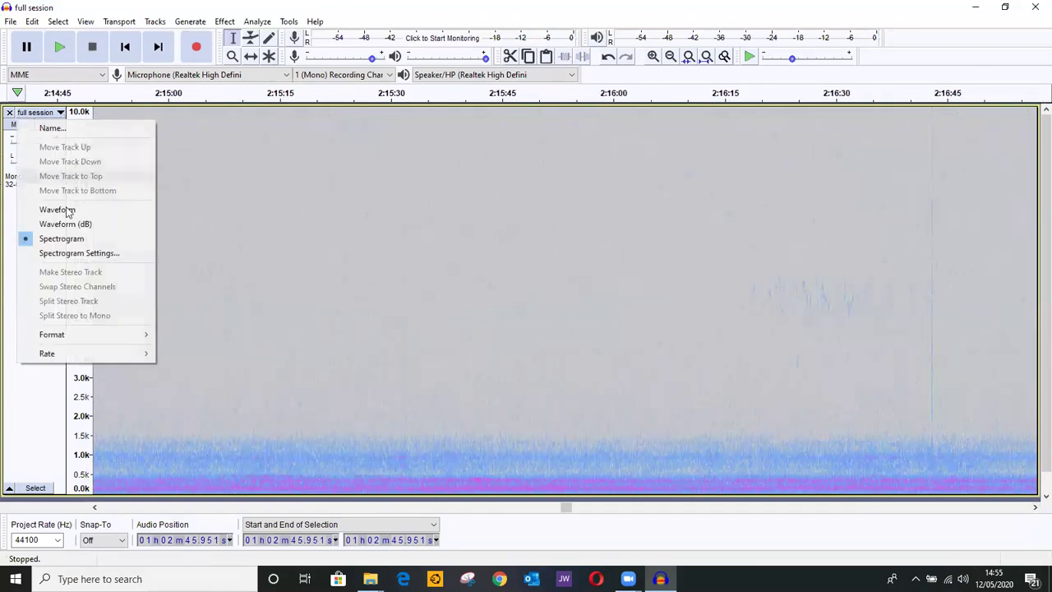
left_click(79, 252)
left_click(554, 281)
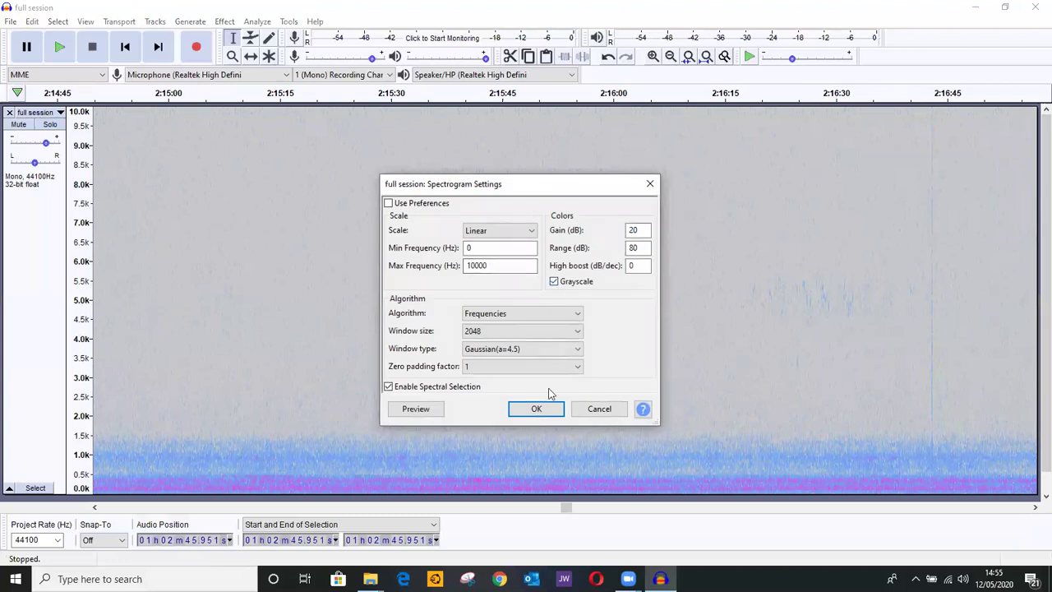
left_click(536, 411)
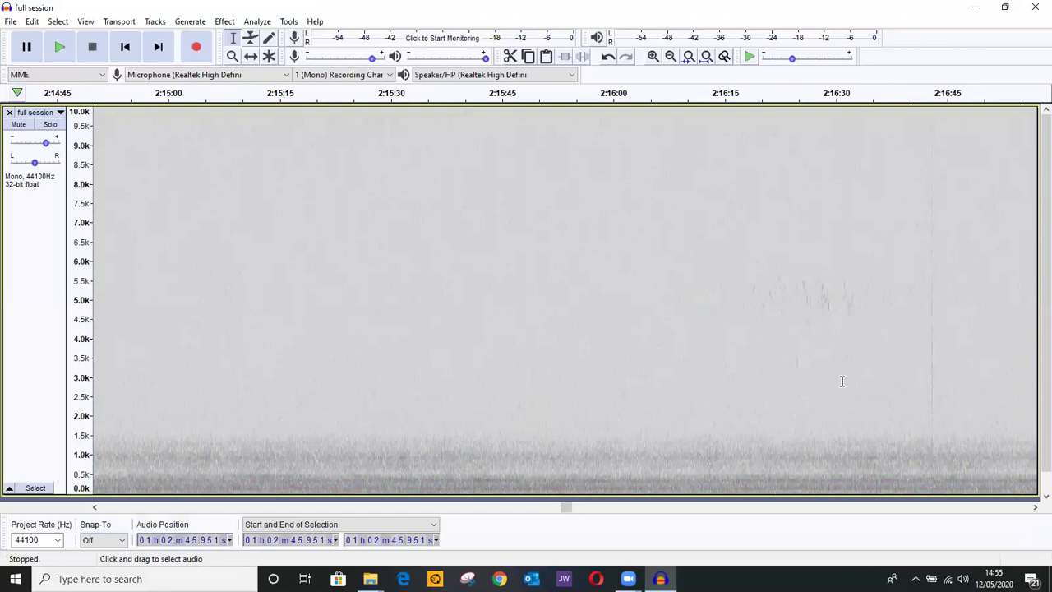
Step: Play from 2:16:17 through the faint call near 2:16:20, stop, then set the start to 2:16:07
left_click(738, 292)
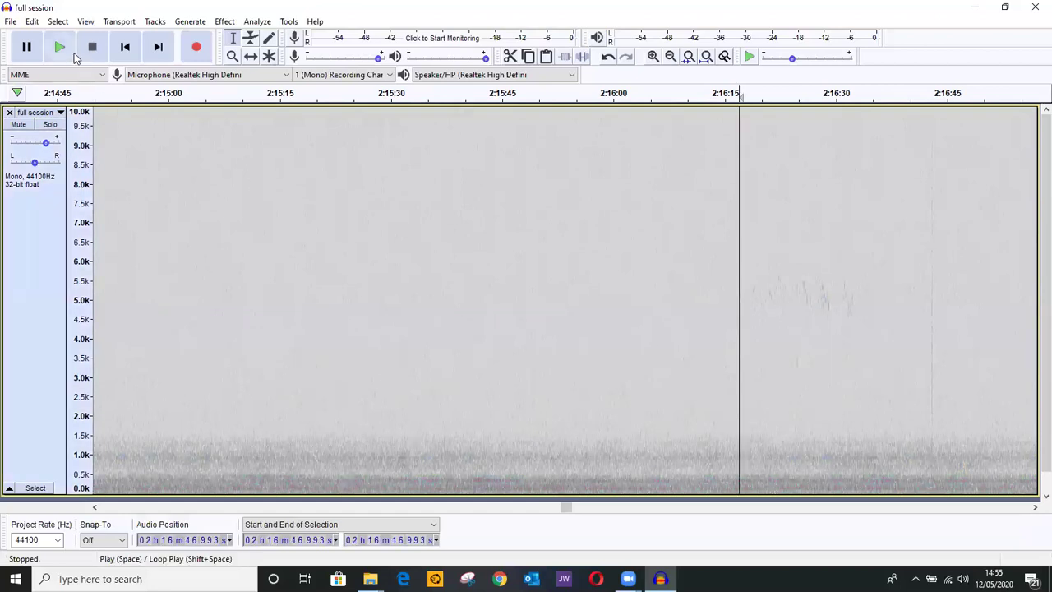
left_click(61, 48)
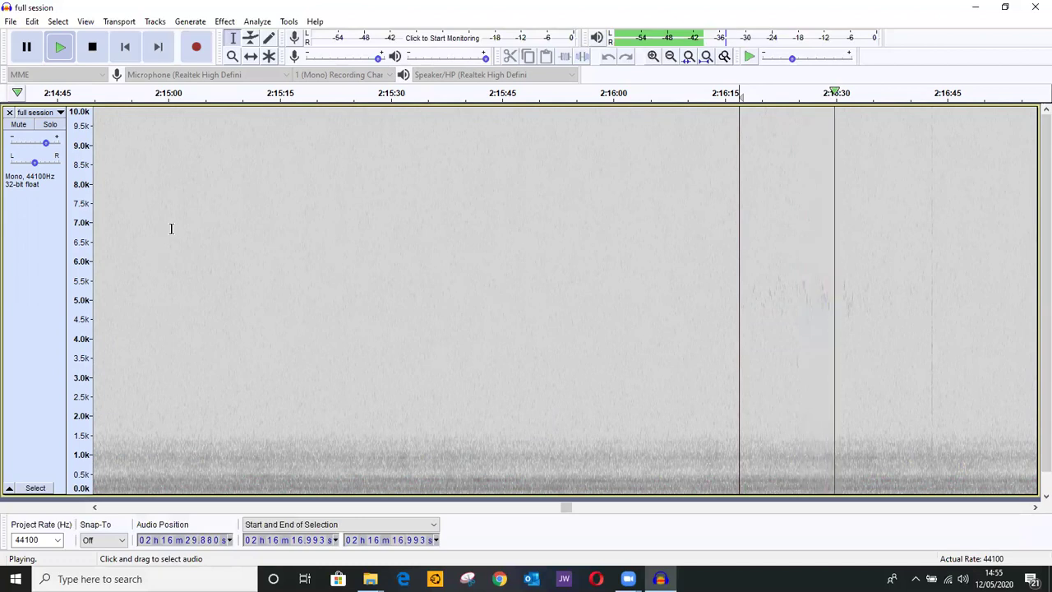
left_click(92, 47)
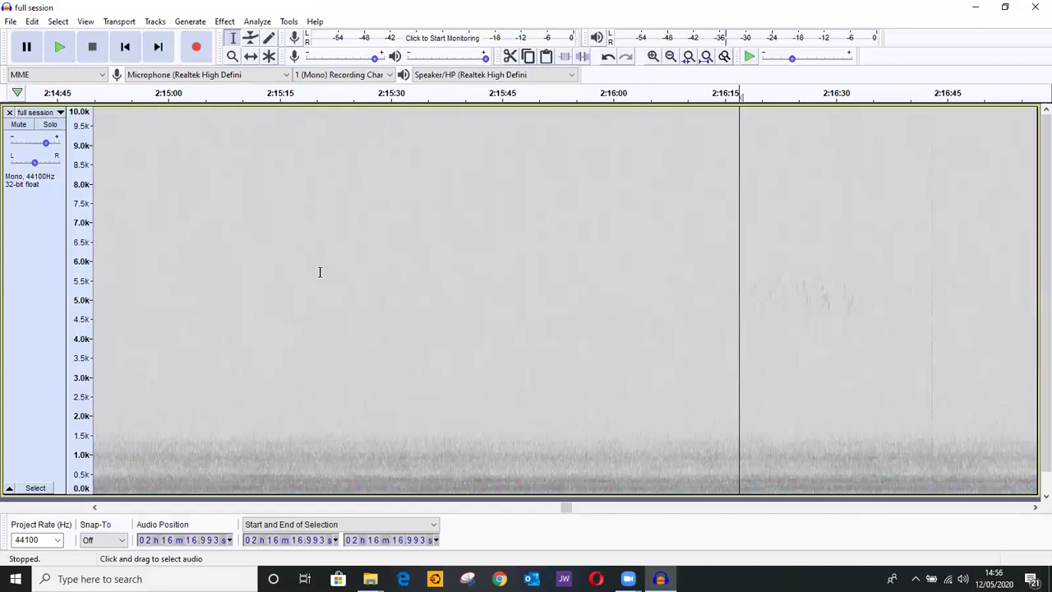
left_click(666, 325)
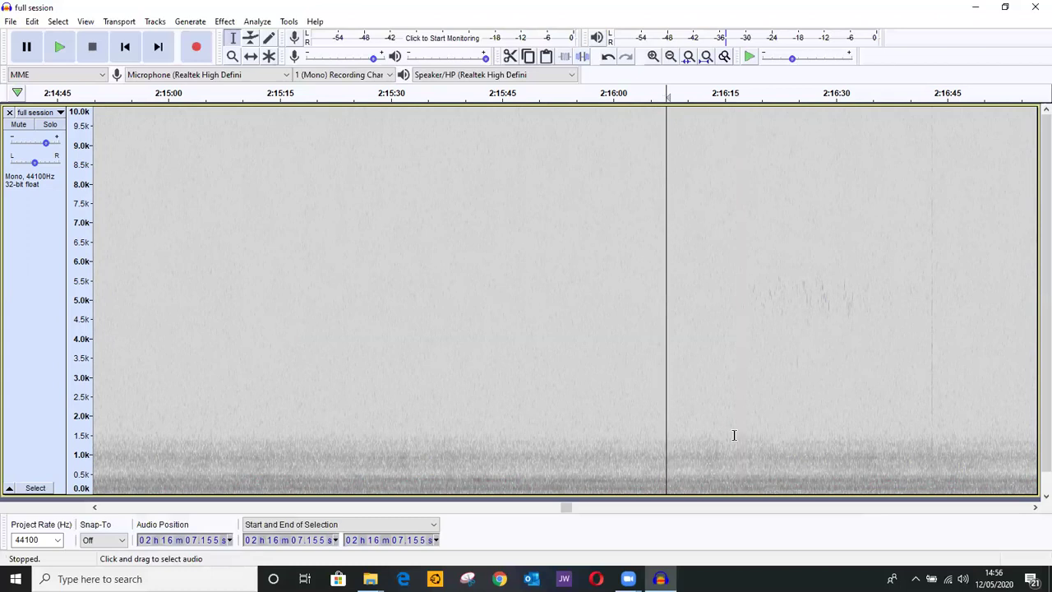